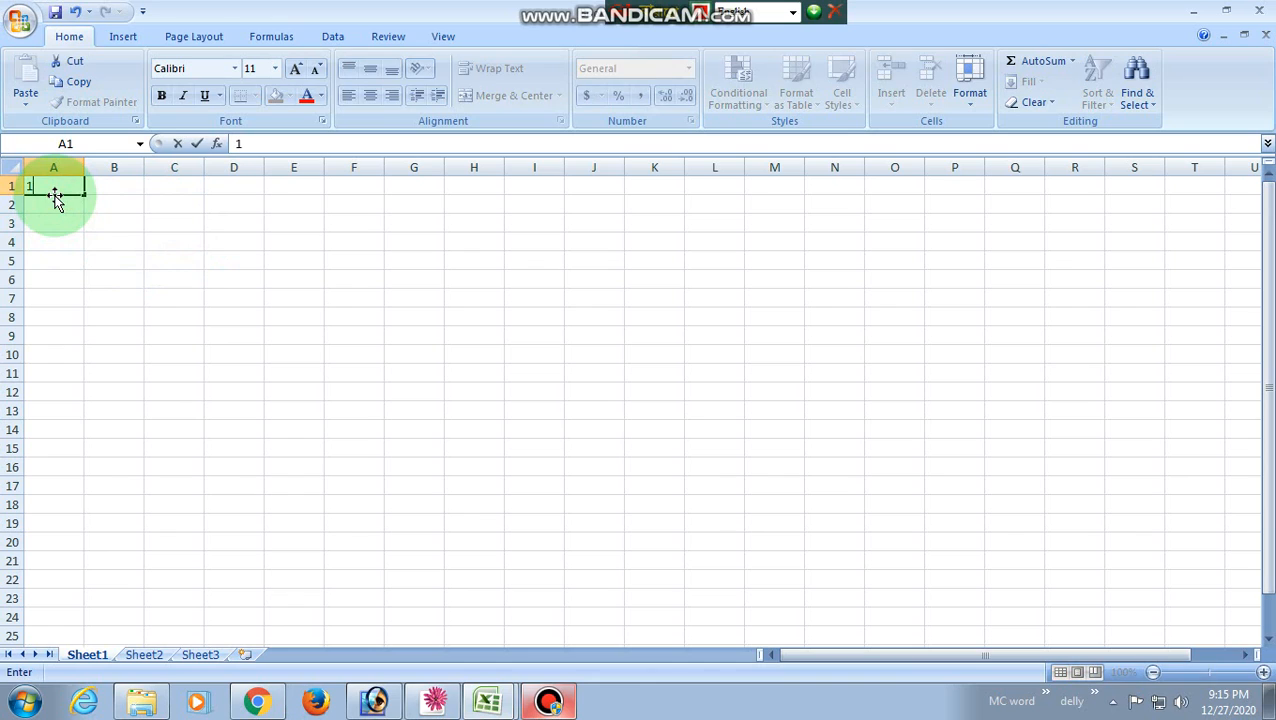
Step: Complete the entry in cell A1 as 100 and enter 250 in cell B1
type("00")
left_click(108, 184)
type("25")
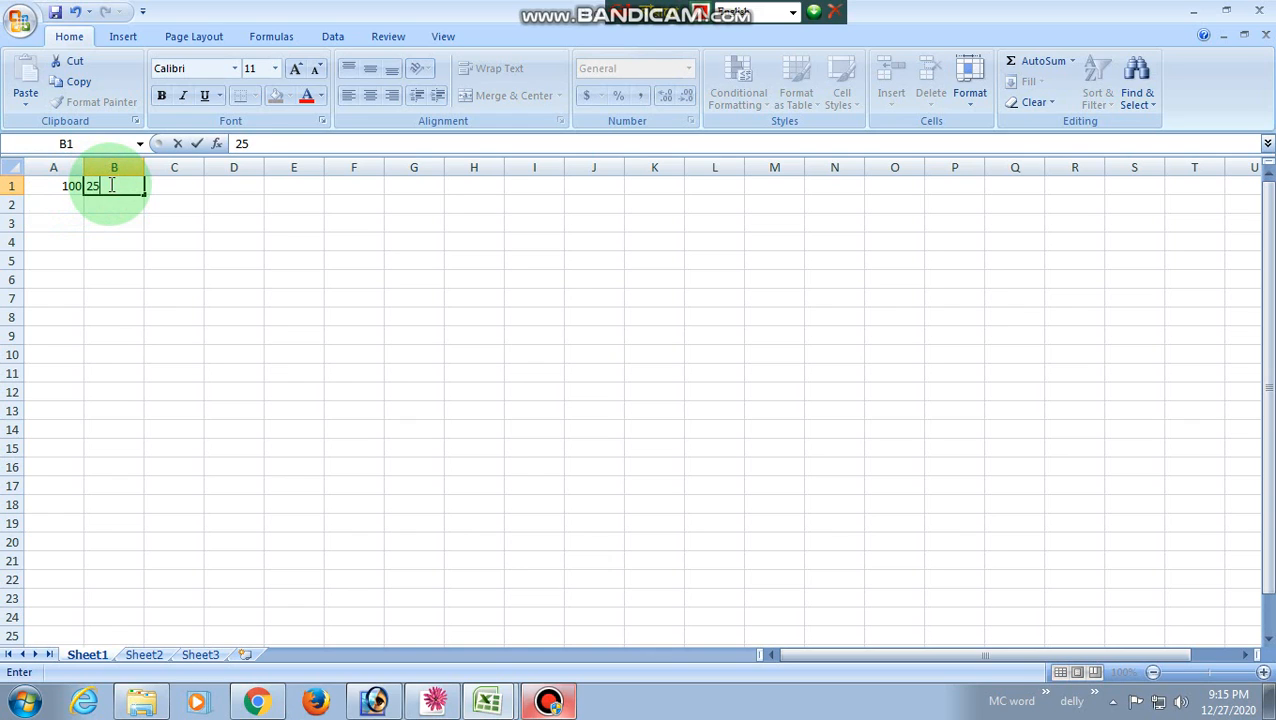
type("0")
Step: Enter an addition formula in cell C1 that adds A1 and B1, =a1+B1
left_click(191, 190)
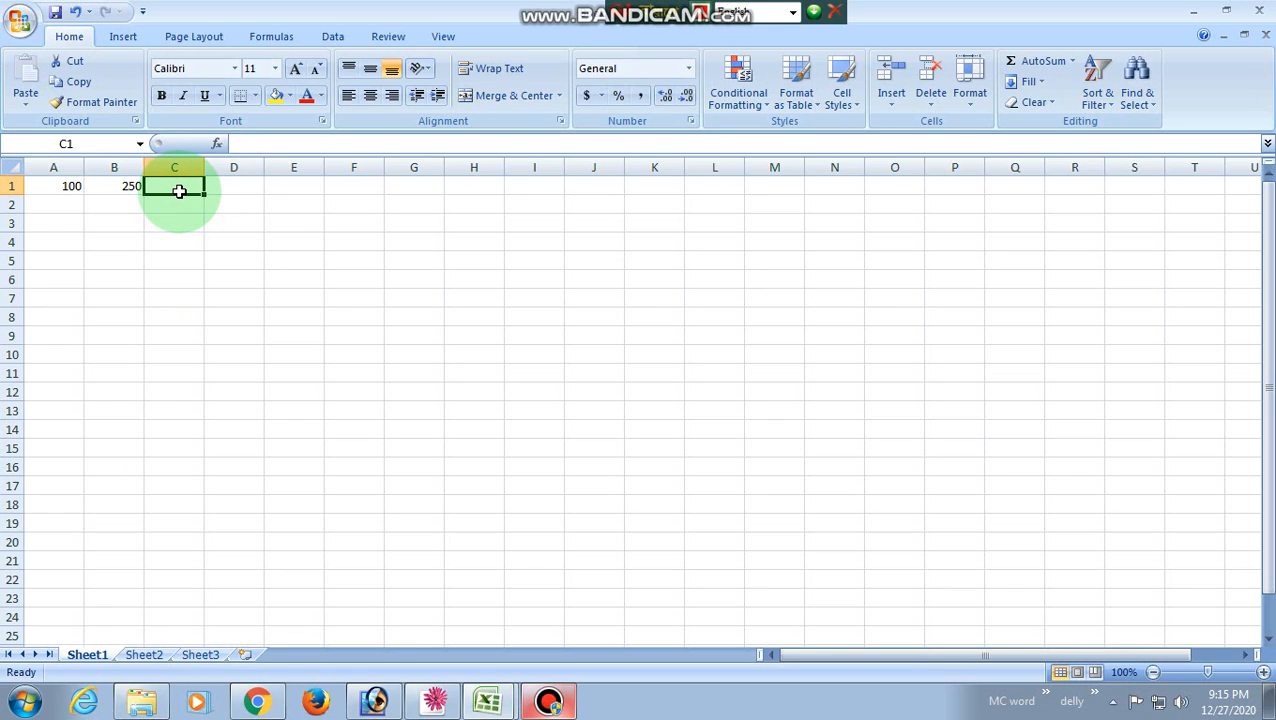
type("=")
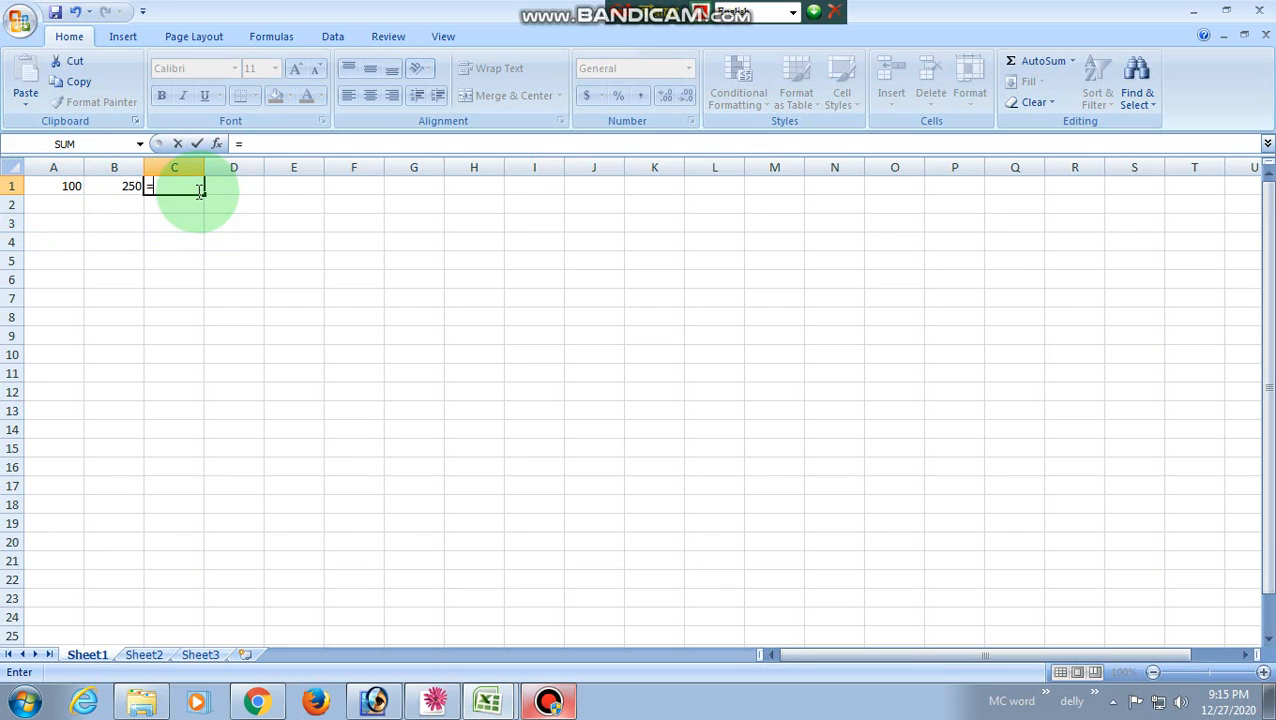
type("a")
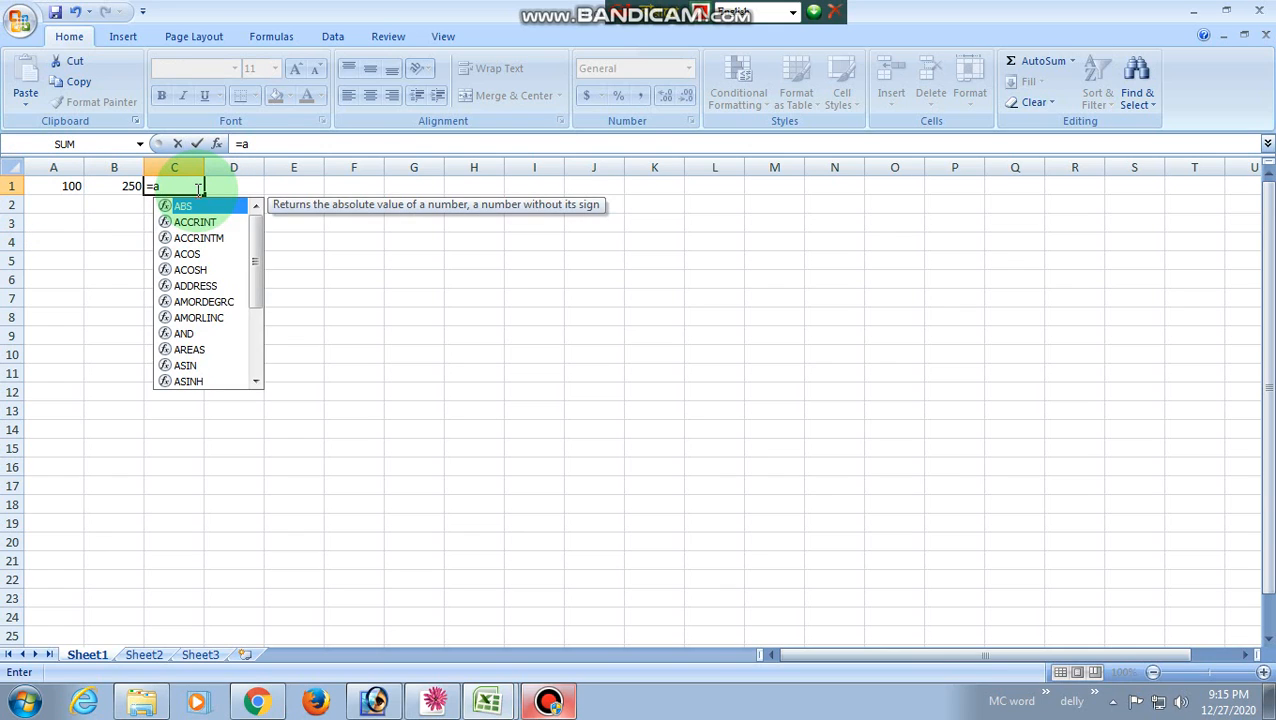
type("1")
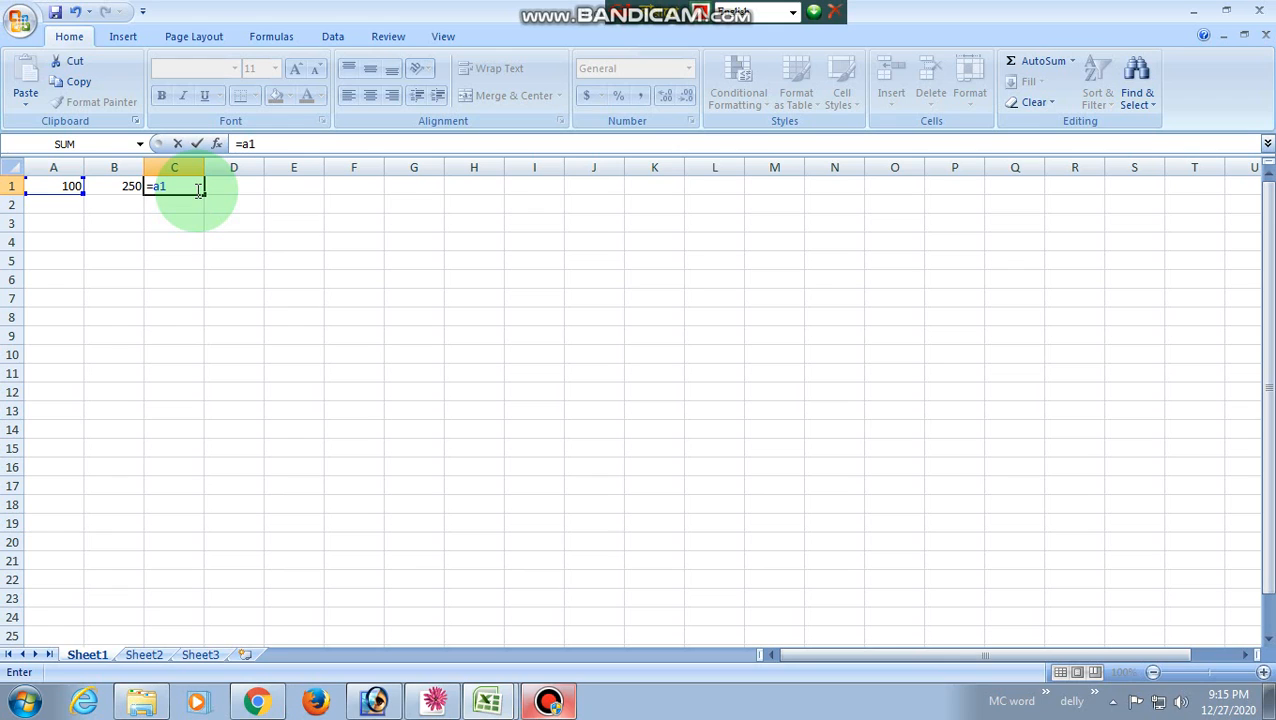
type("+")
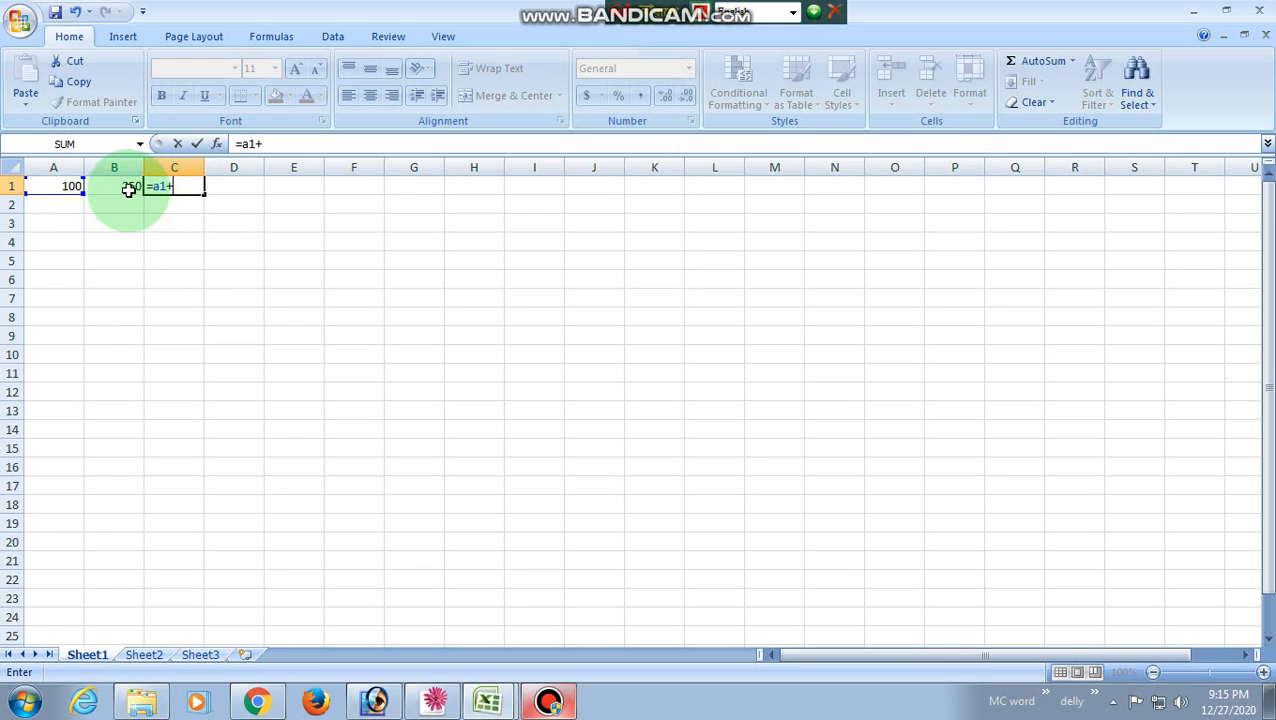
left_click(113, 185)
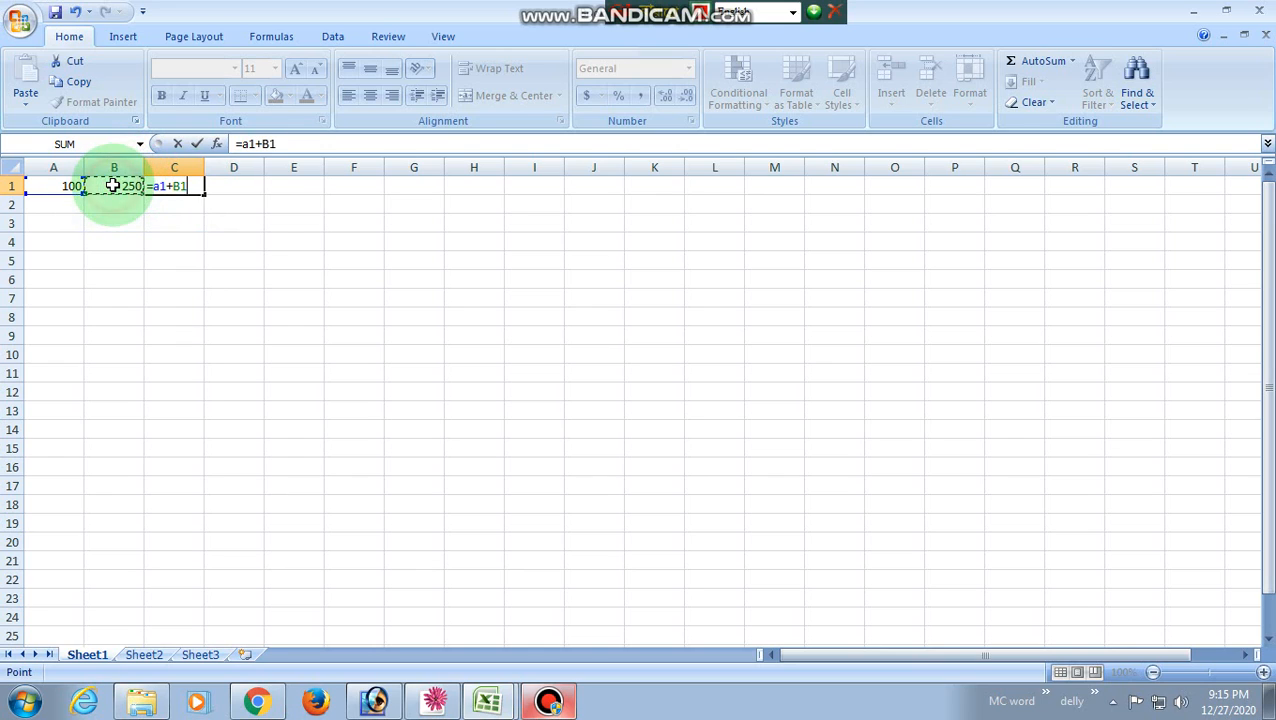
left_click(190, 190)
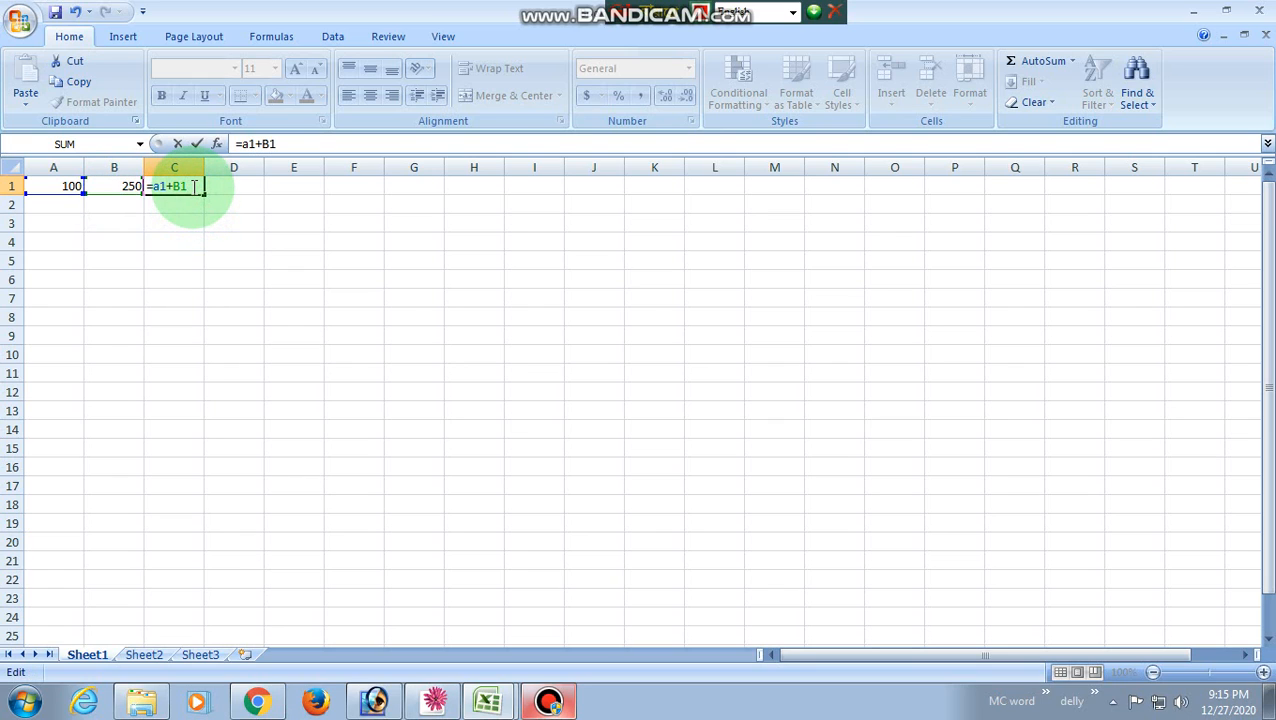
key("Return")
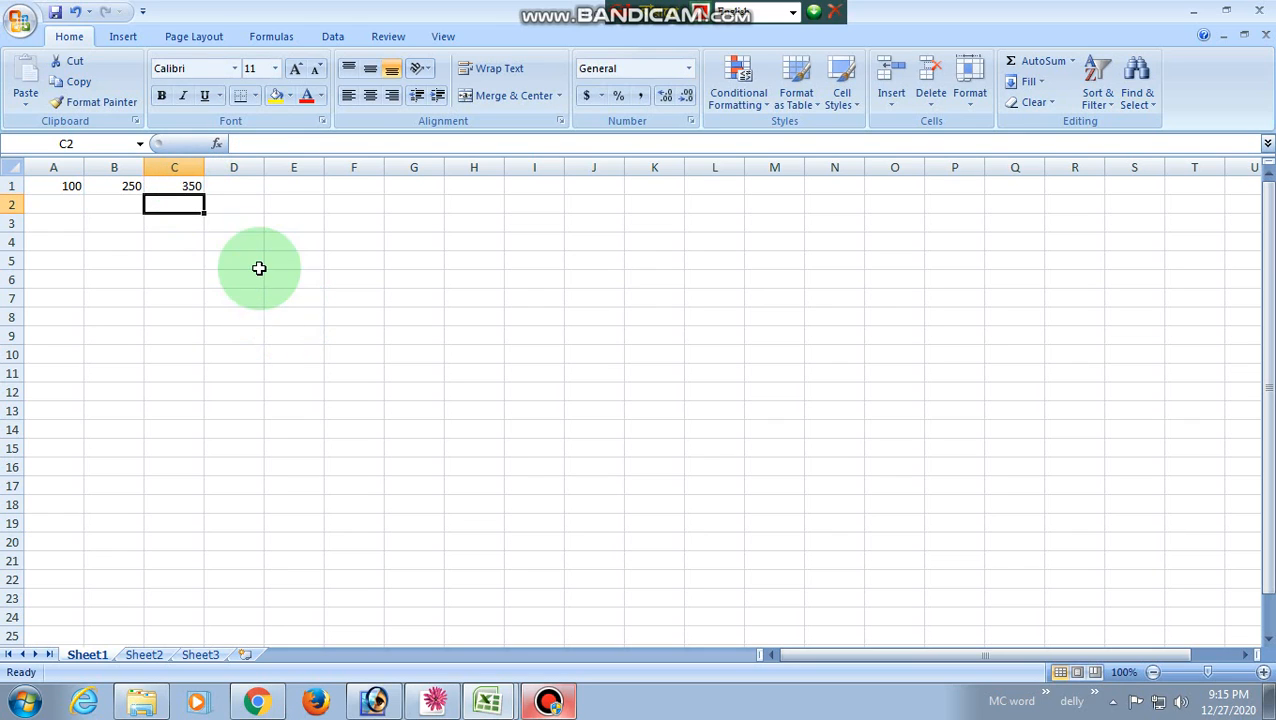
Step: Fill the second row with the numbers 70 in cell A2 and 90 in cell B2
left_click(63, 207)
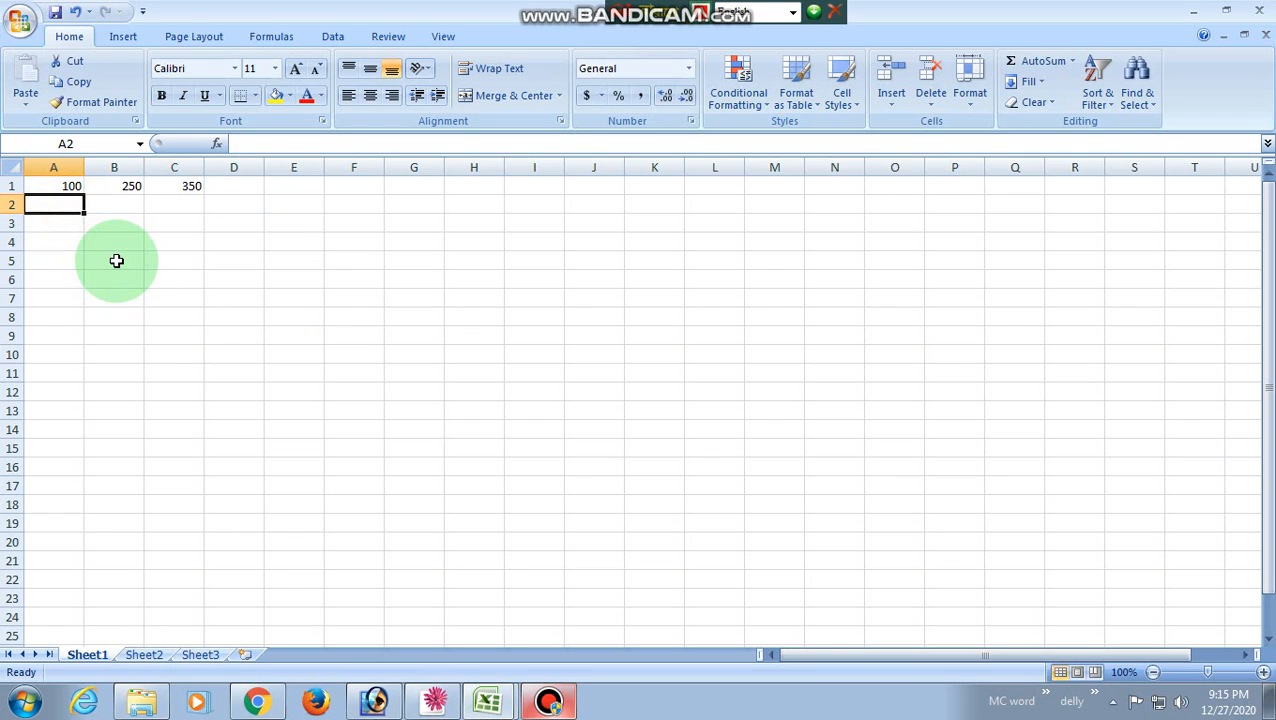
type("70")
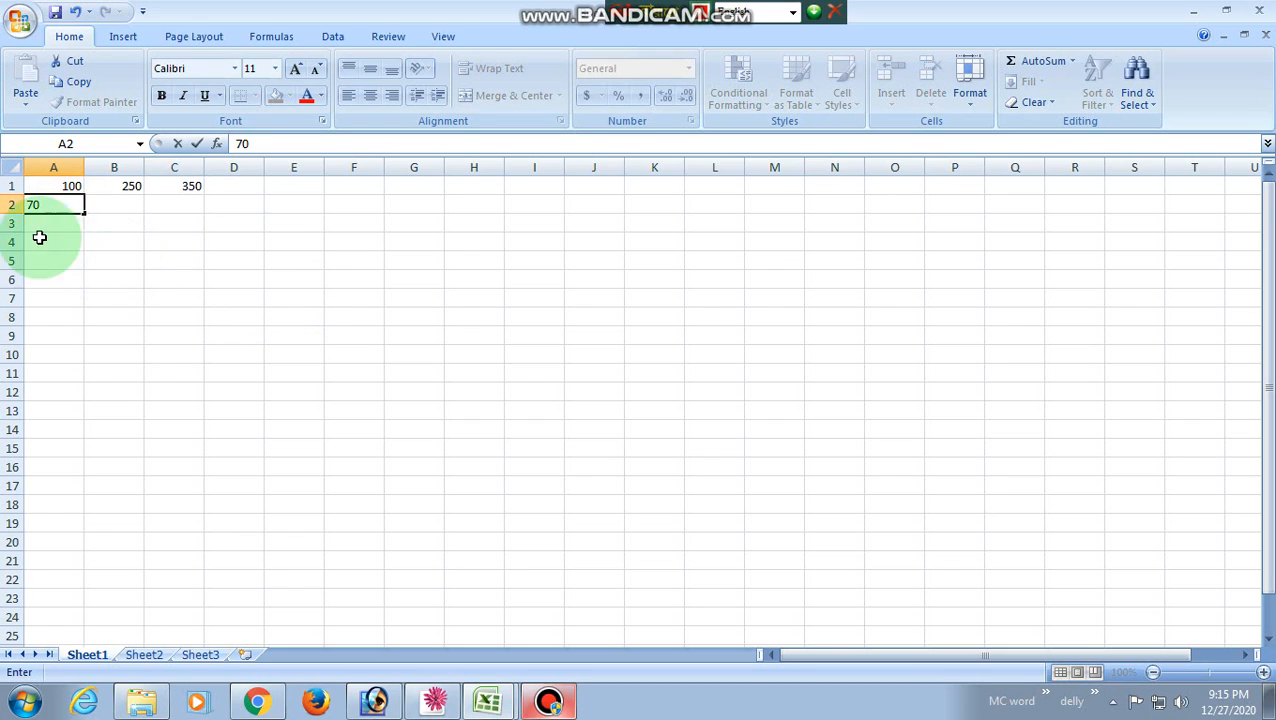
left_click(112, 211)
type("90")
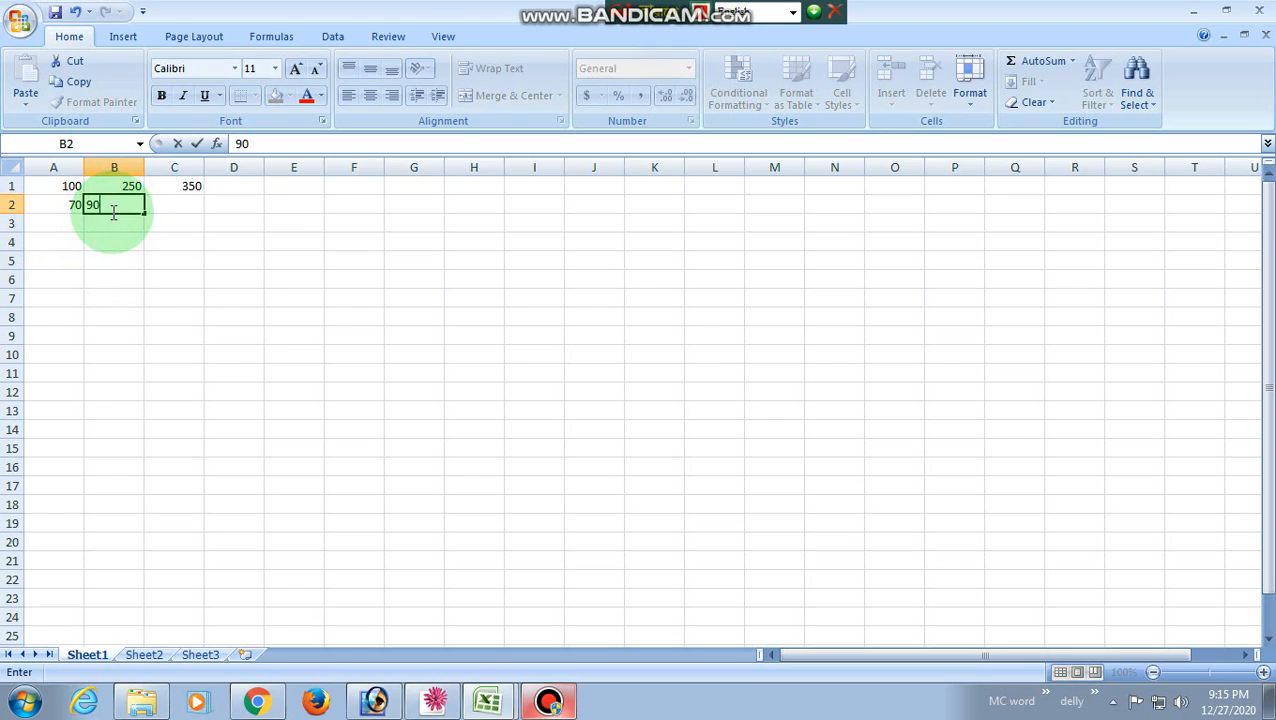
Step: Enter a subtraction formula in cell C2 that takes A2 away from B2, =b2-a2
left_click(182, 204)
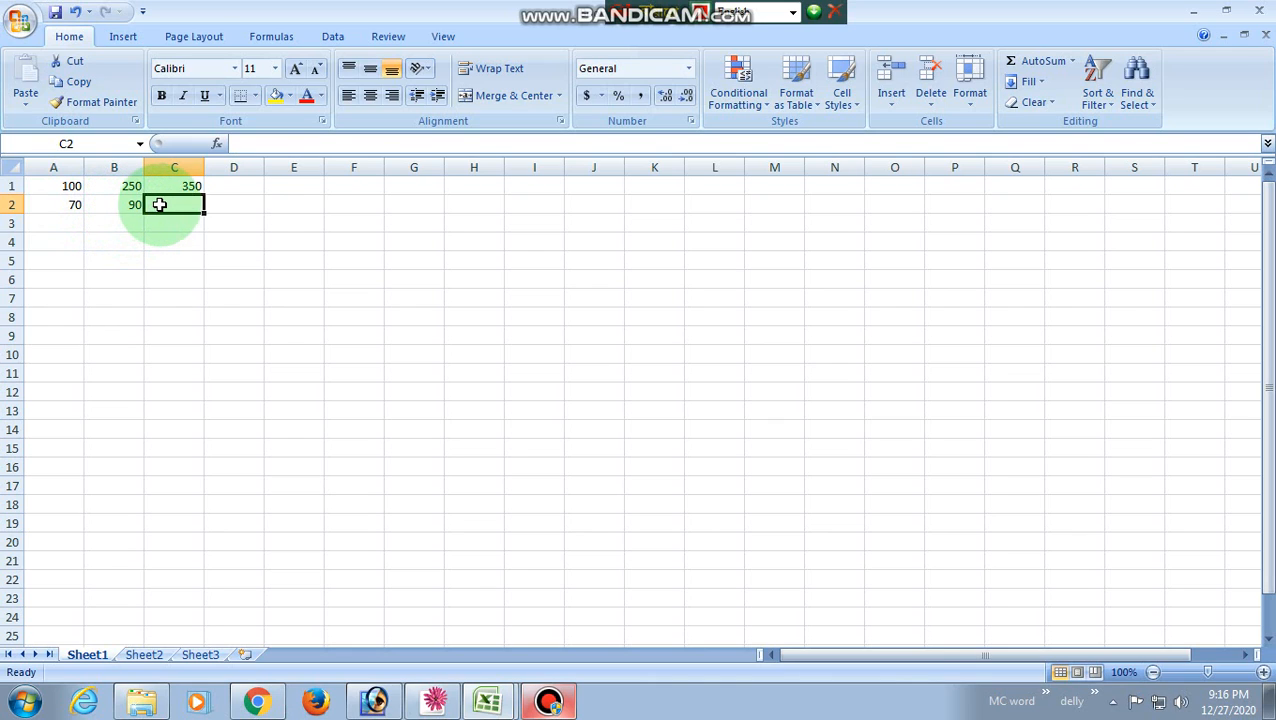
type("=")
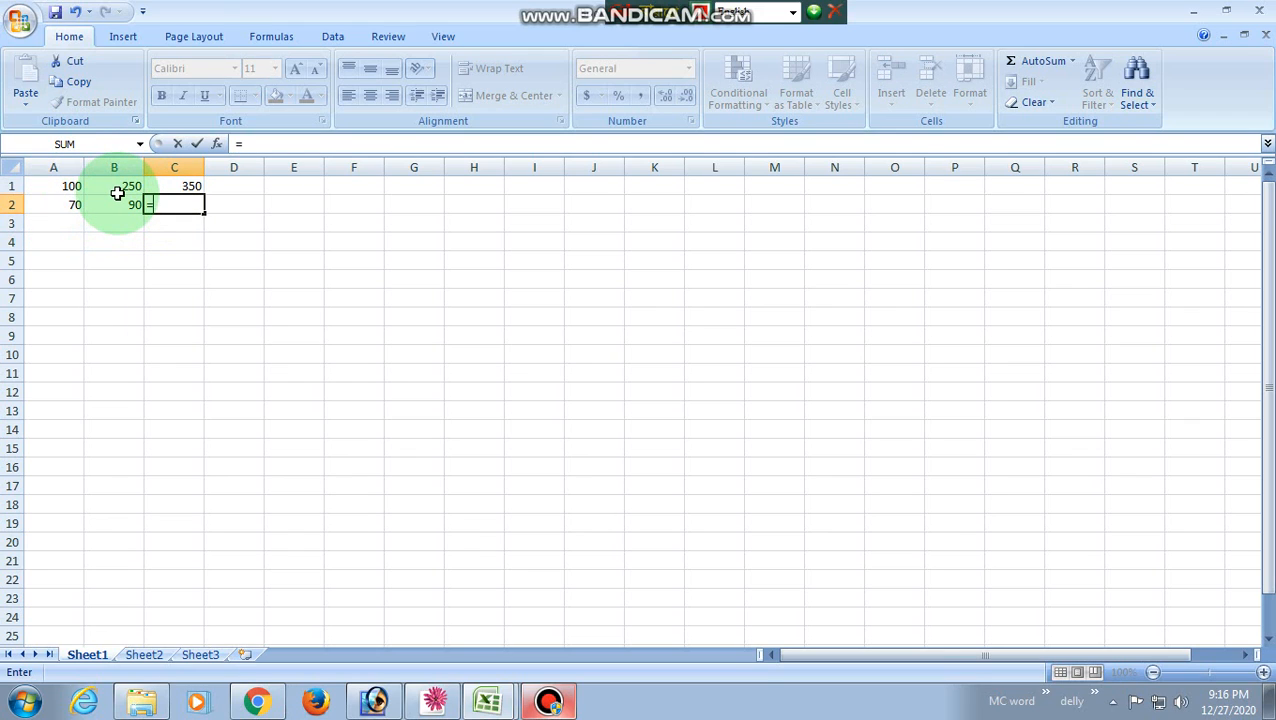
type("b2-")
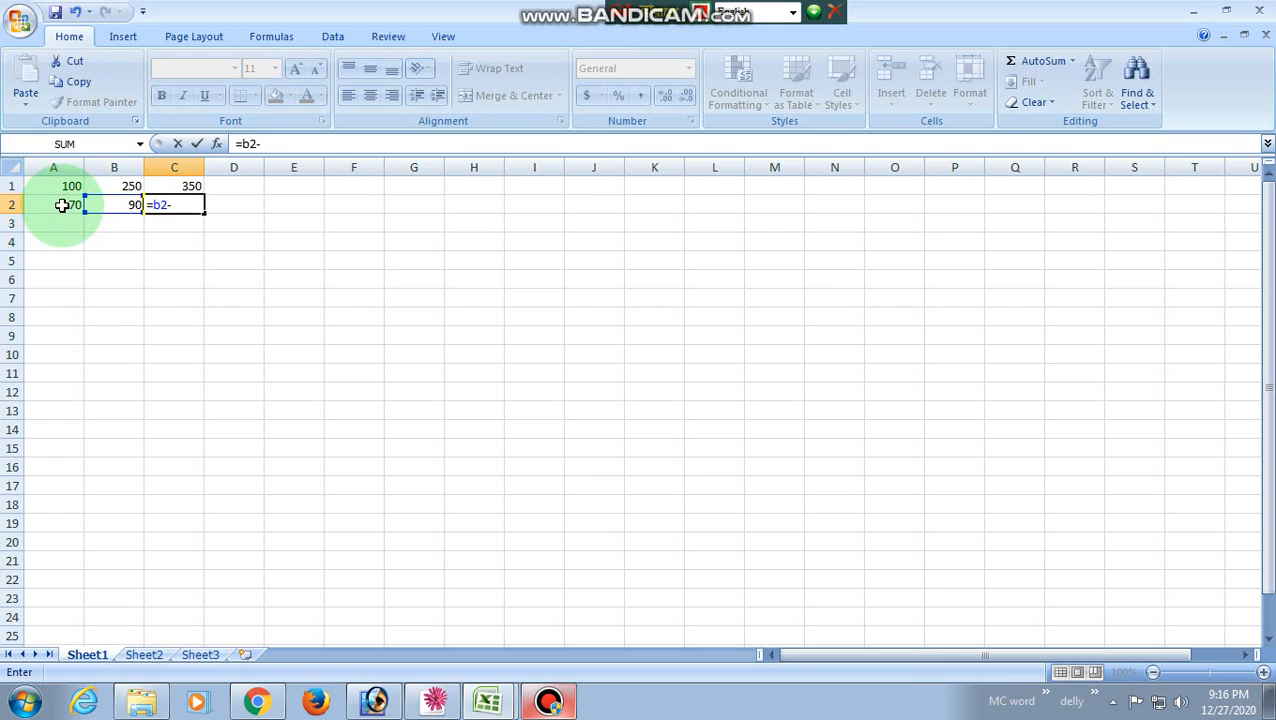
type("a")
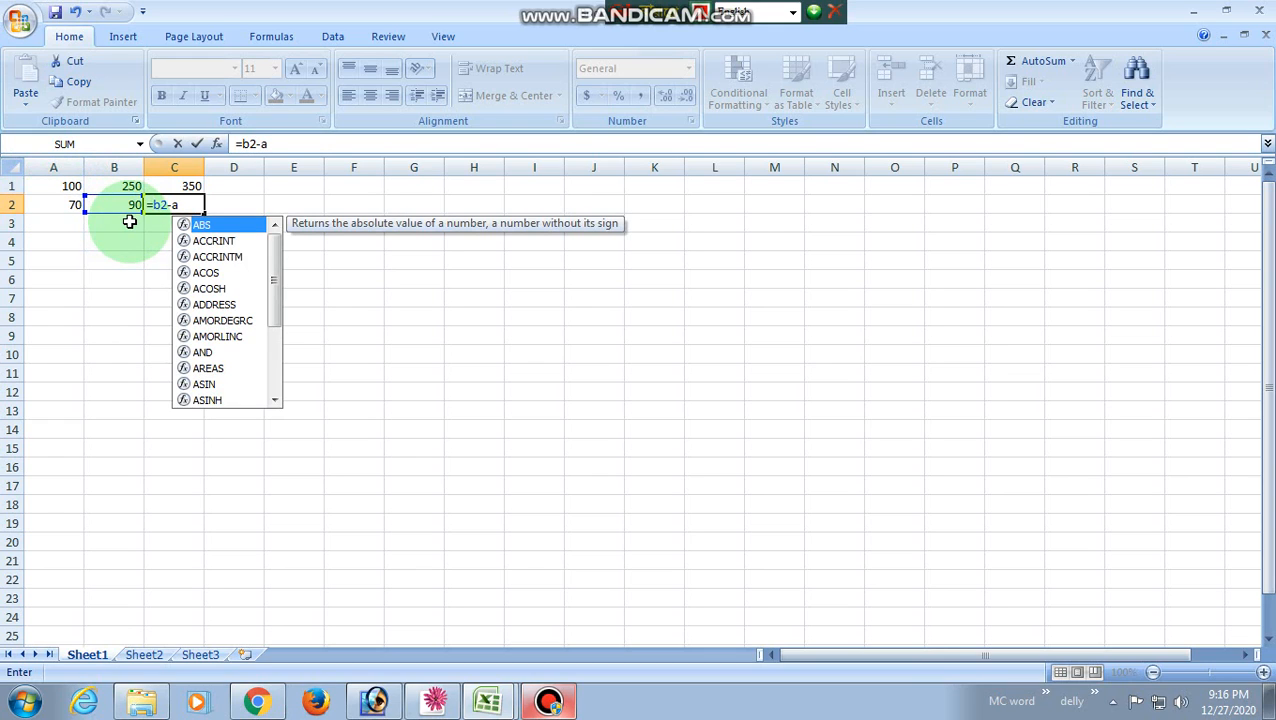
type("2")
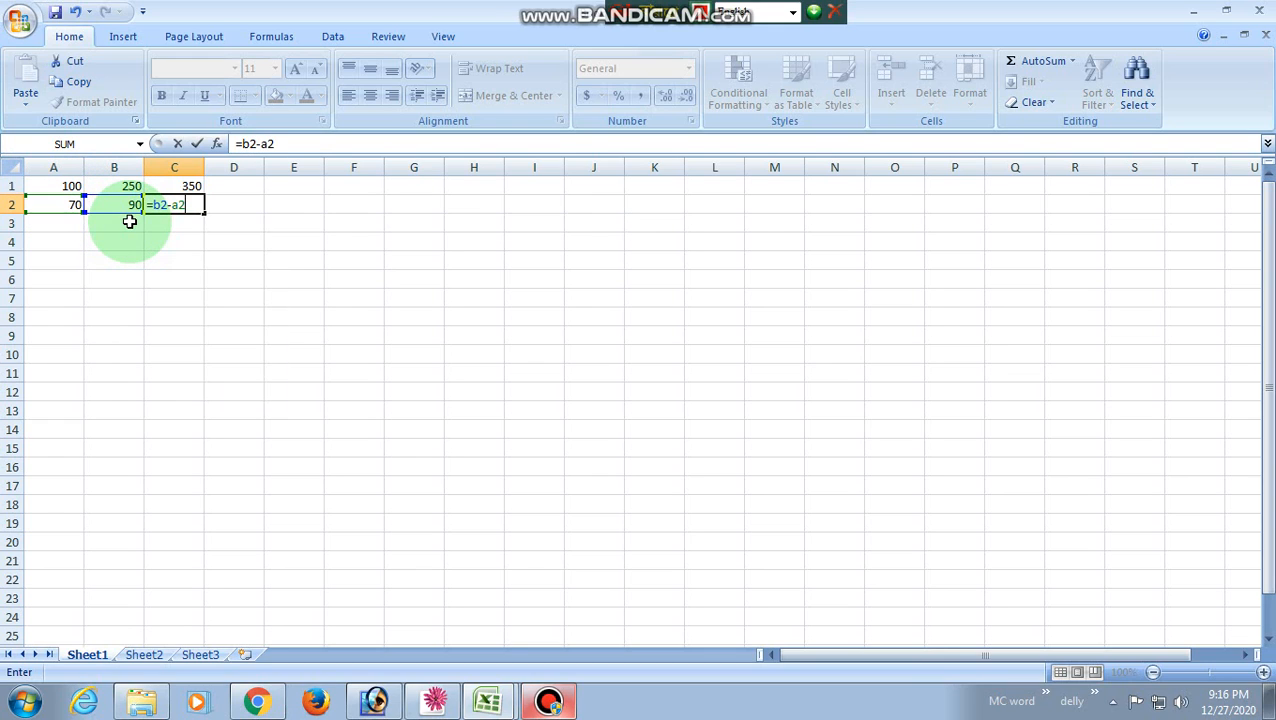
key("Return")
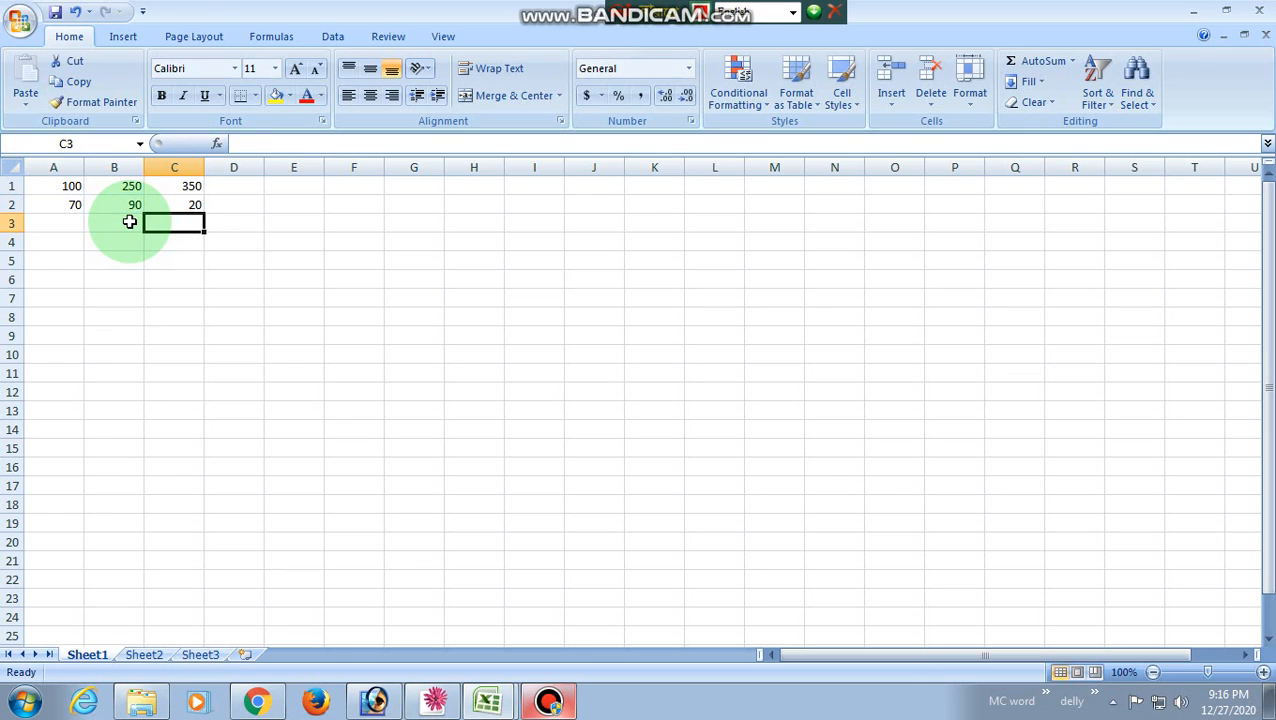
Step: Fill the third row with the numbers 5 in cell A3 and 8 in cell B3
left_click(78, 227)
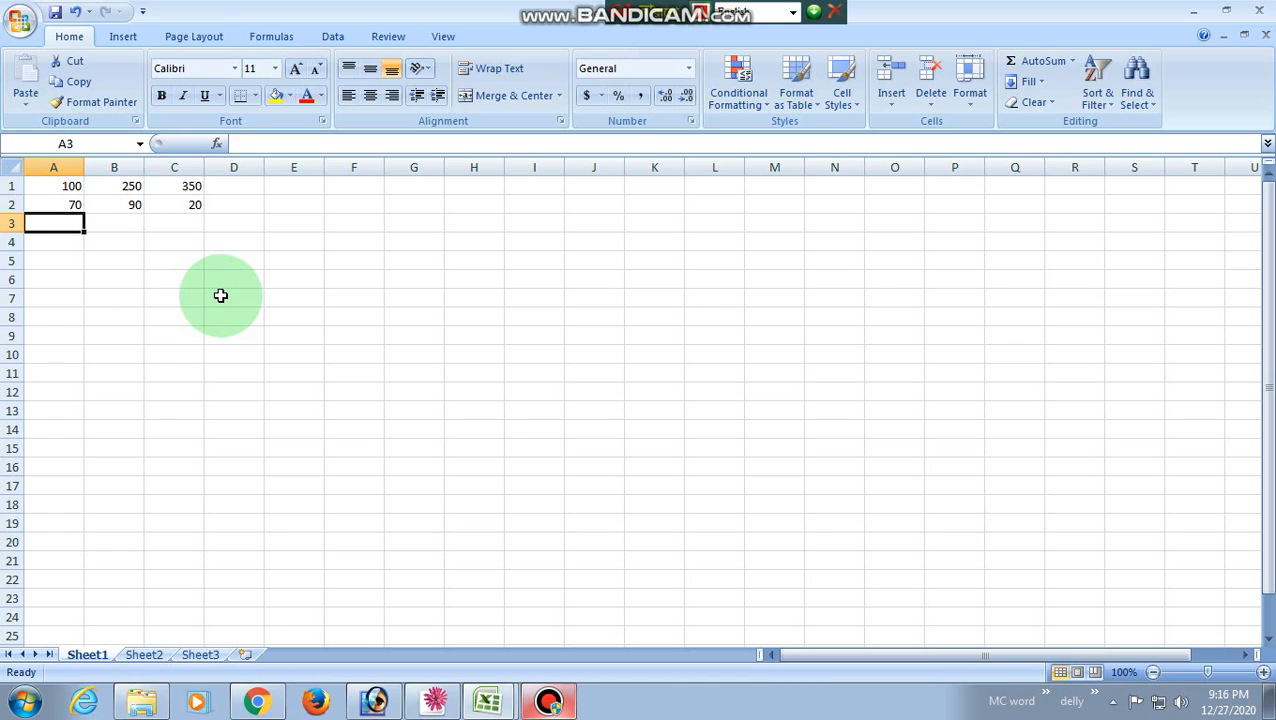
type("5")
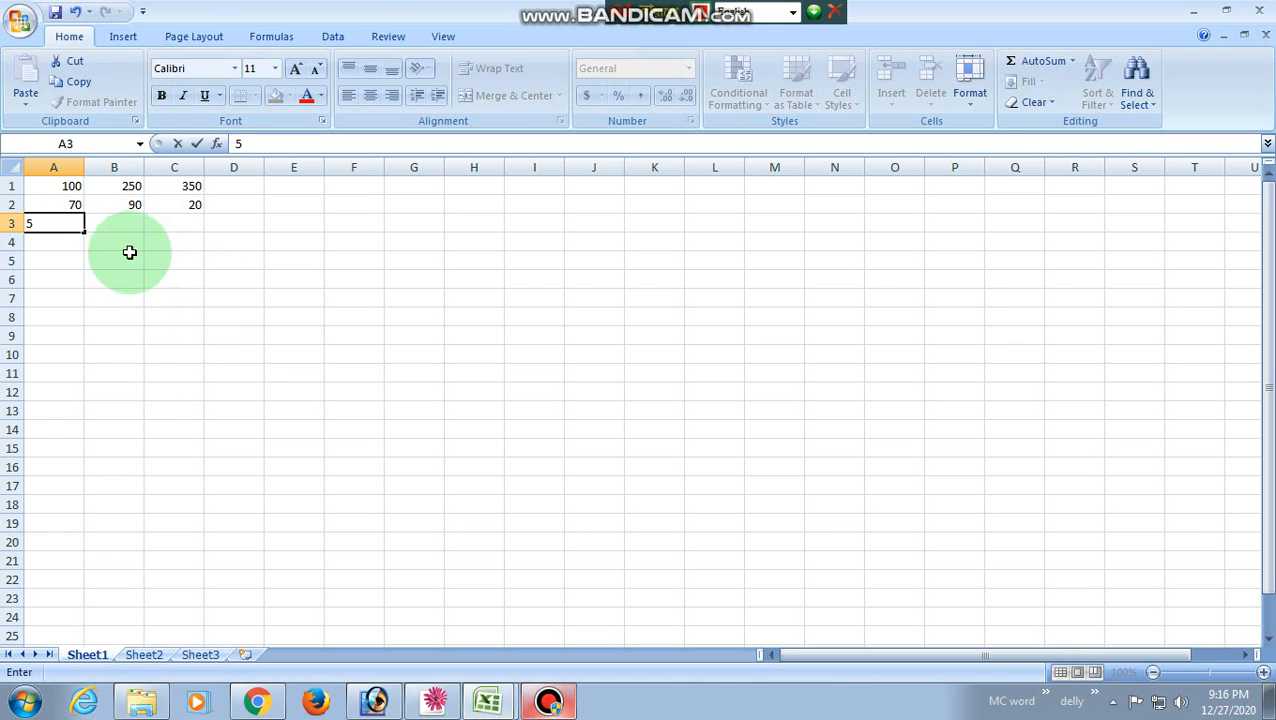
left_click(128, 224)
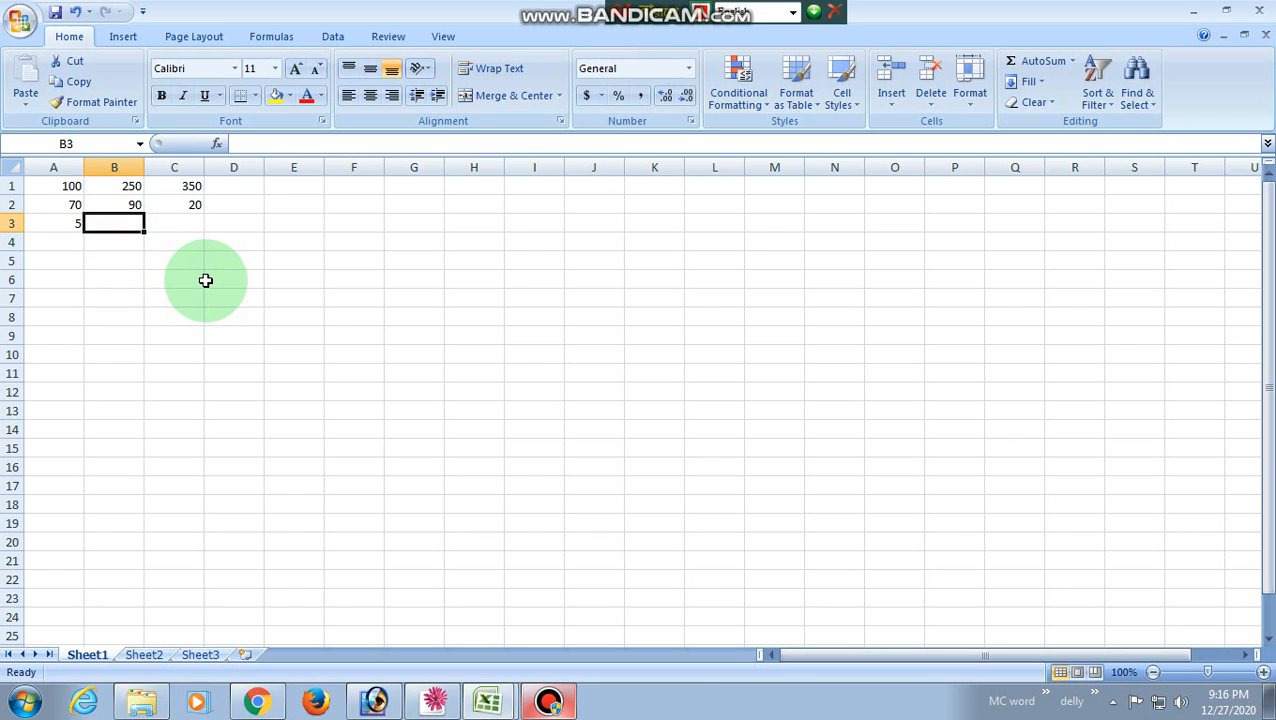
type("8")
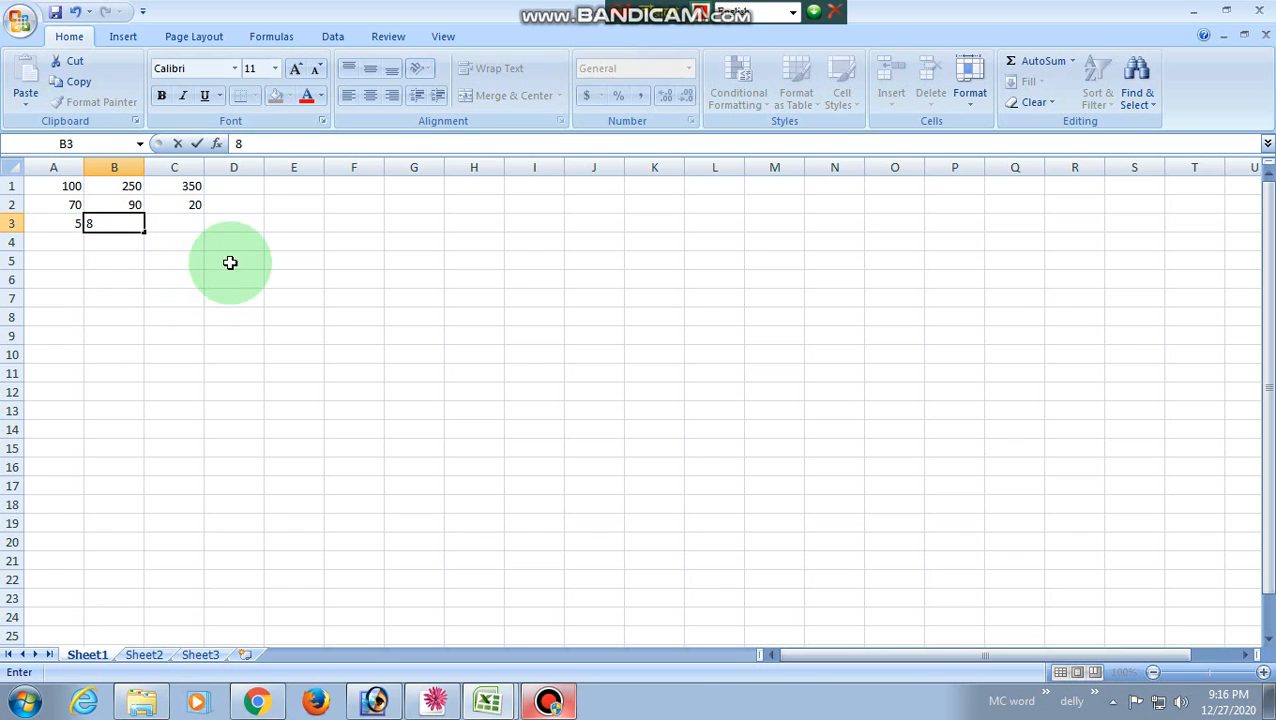
Step: Enter a multiplication formula in cell C3 using the numbers directly, =5*8
left_click(165, 224)
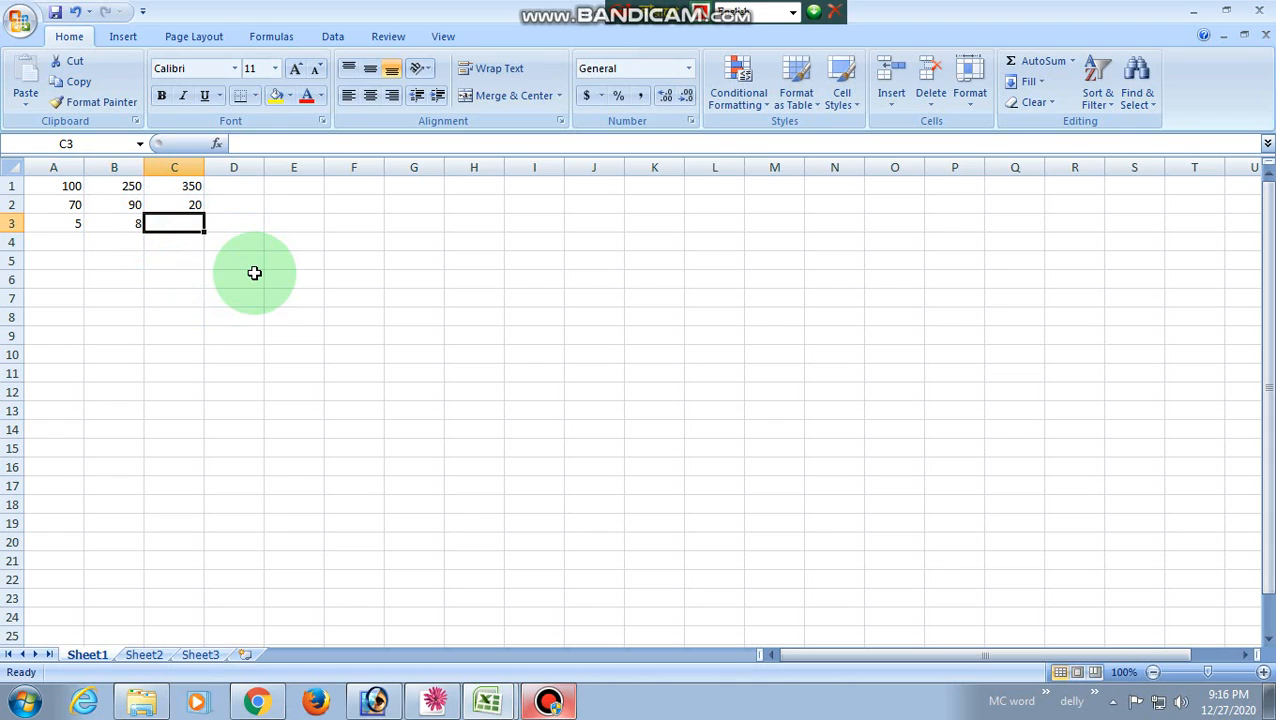
type("=")
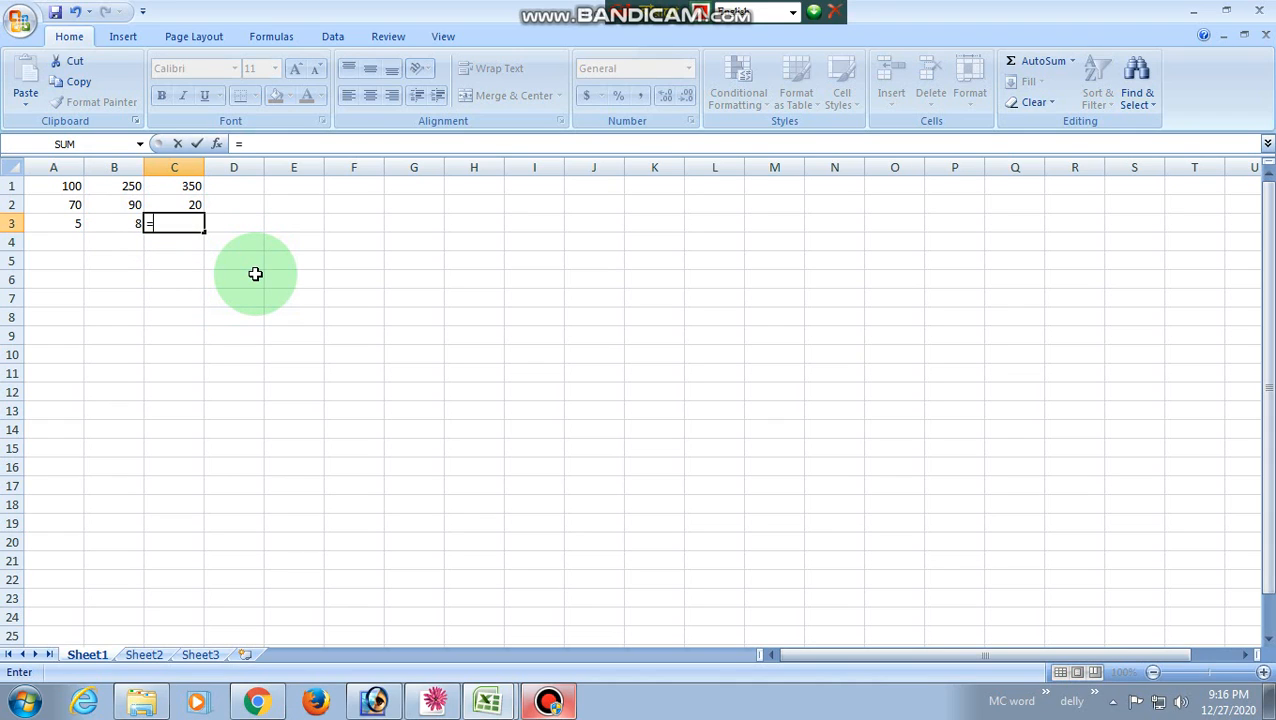
type("5*8")
key("Return")
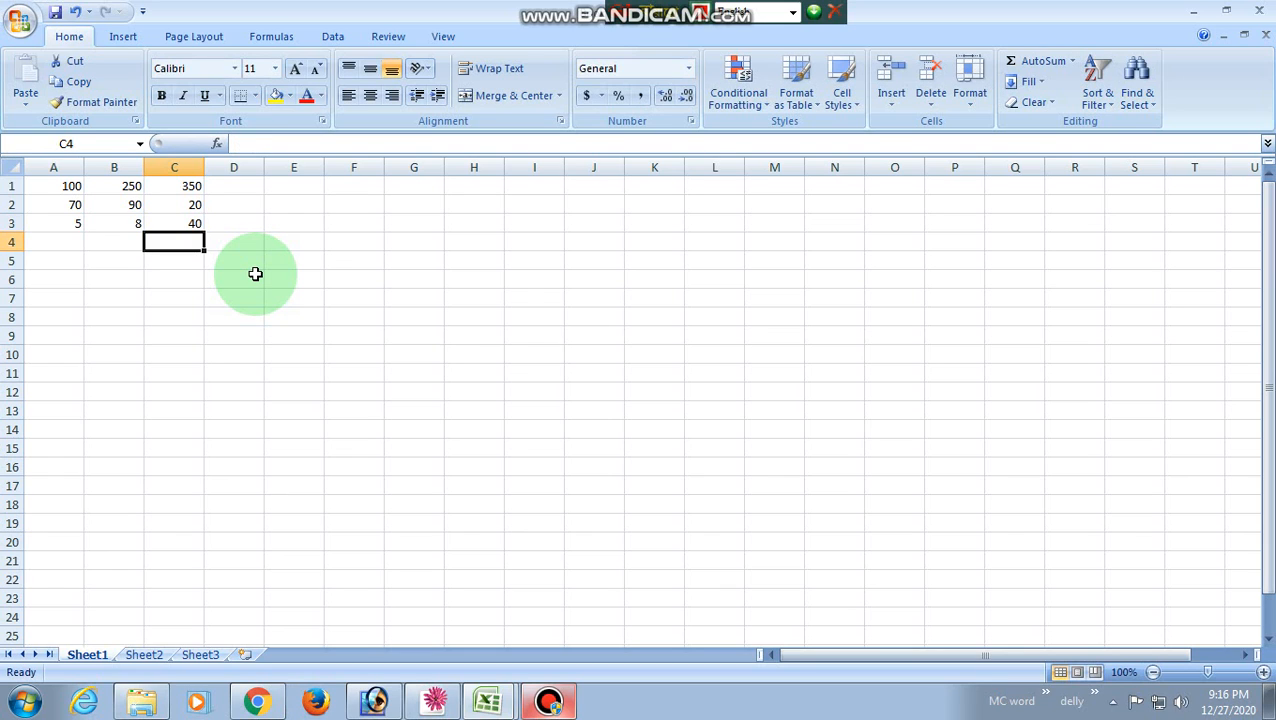
Step: Fill the fourth row with the numbers 200 in cell A4 and 20 in cell B4
left_click(62, 241)
type("200")
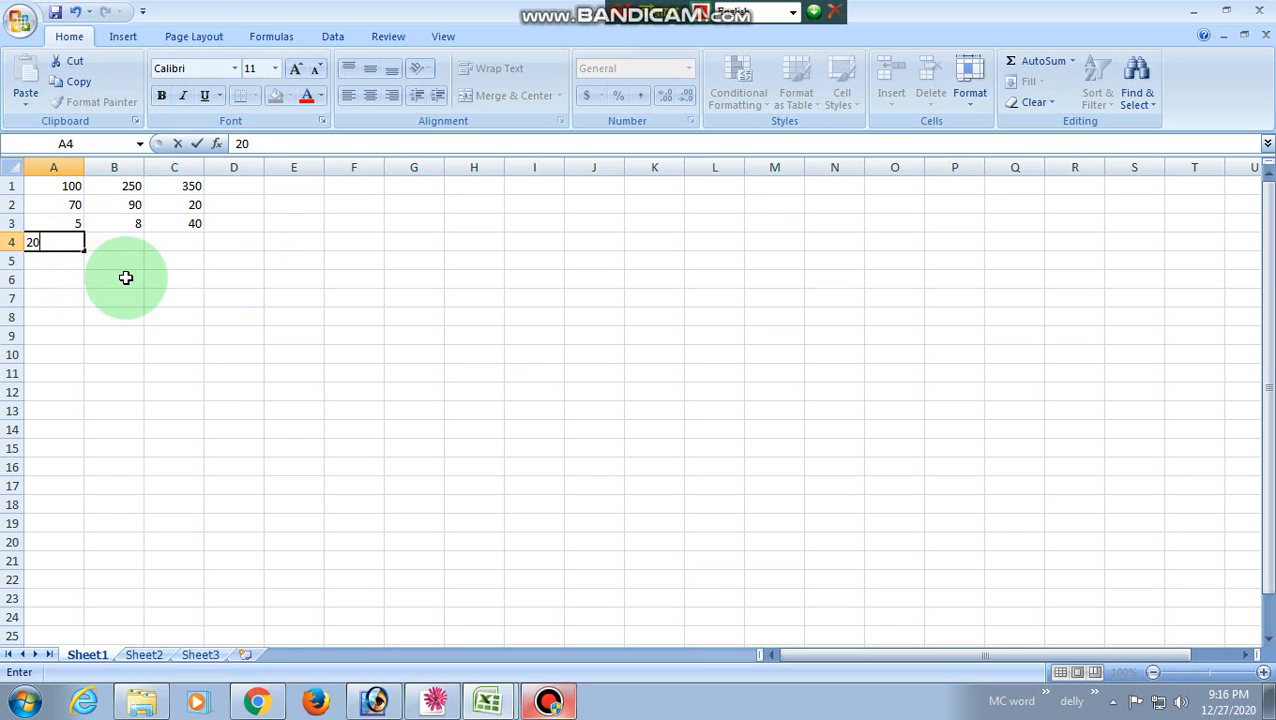
left_click(125, 241)
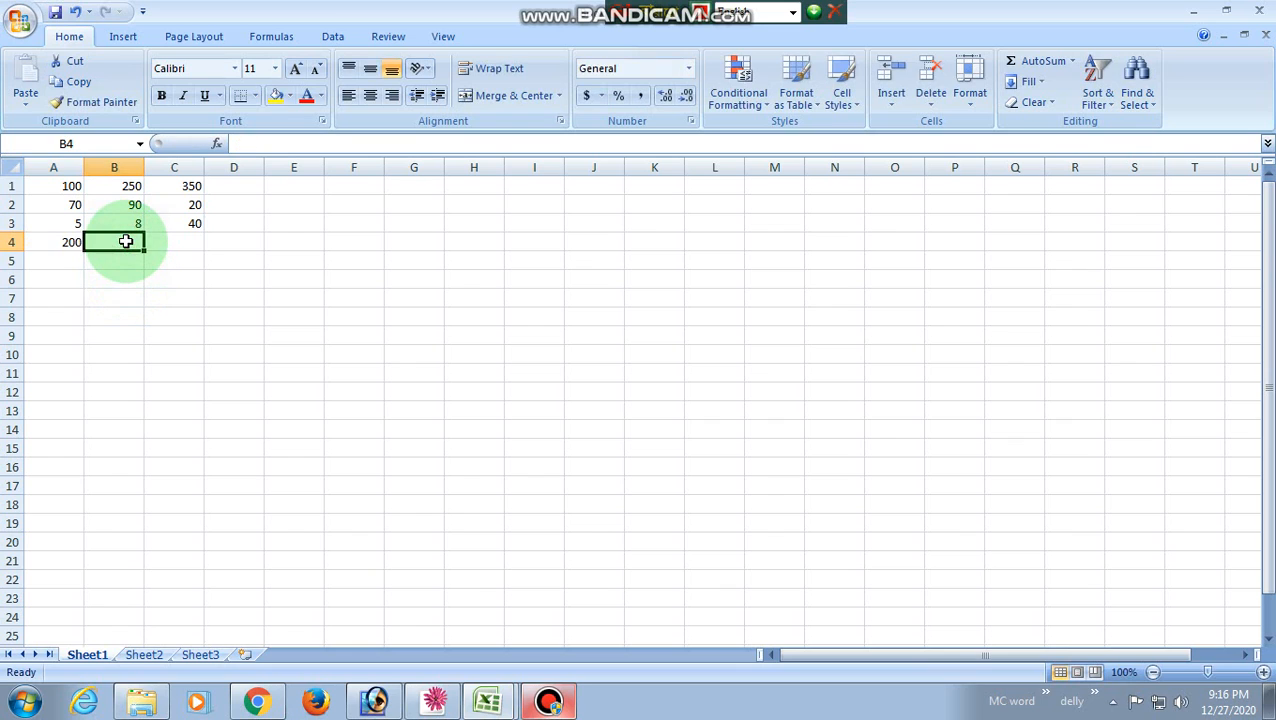
type("20")
Step: Enter a division formula in cell C4 that divides A4 by B4, =a4/b4
left_click(185, 245)
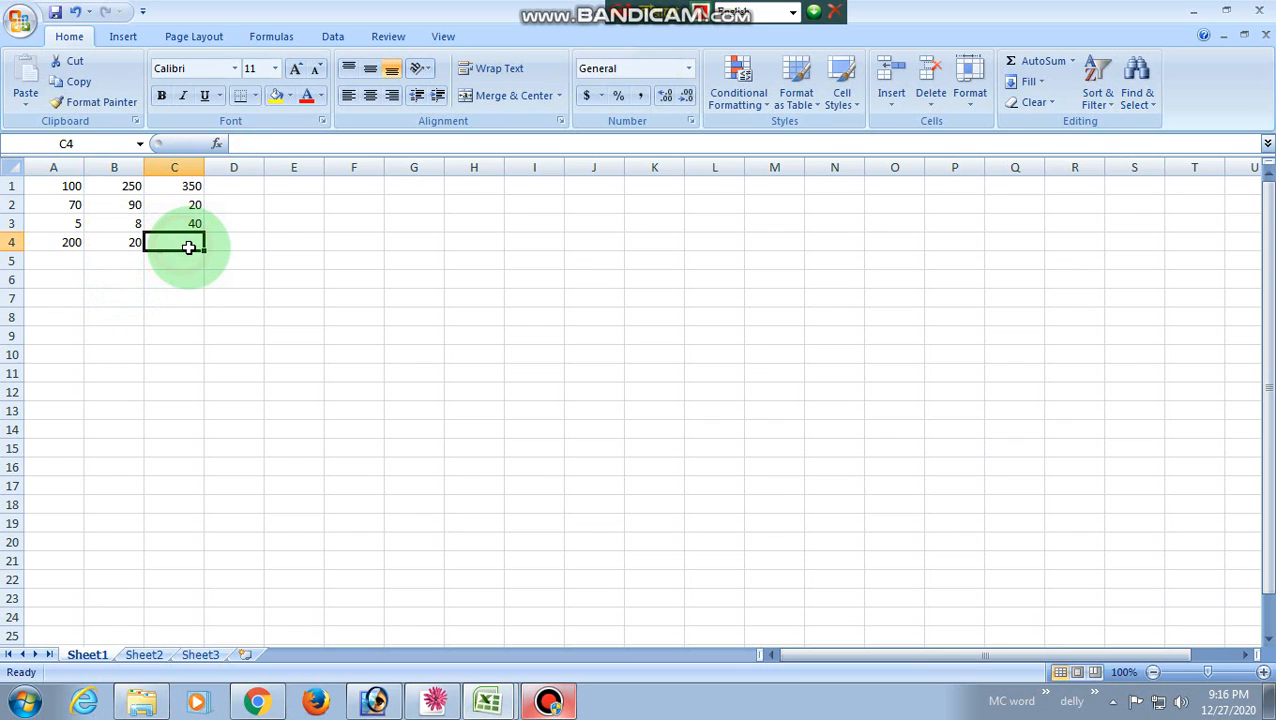
type("=")
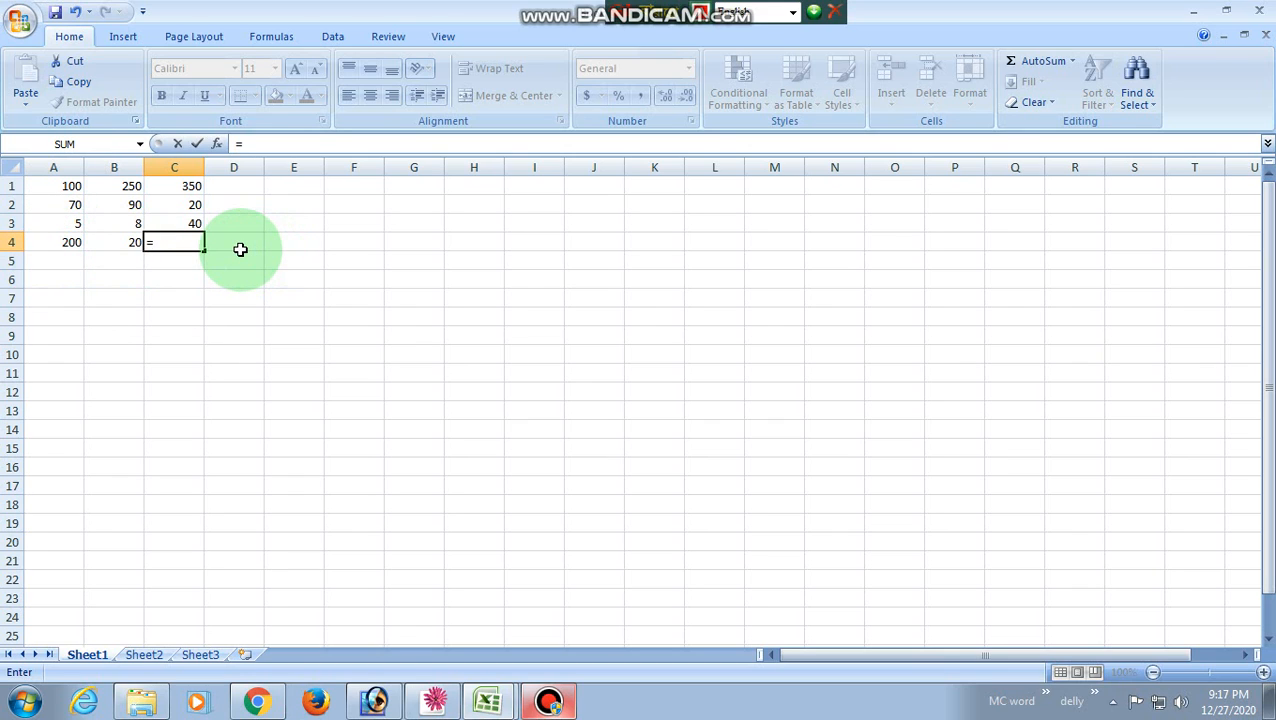
type("a4")
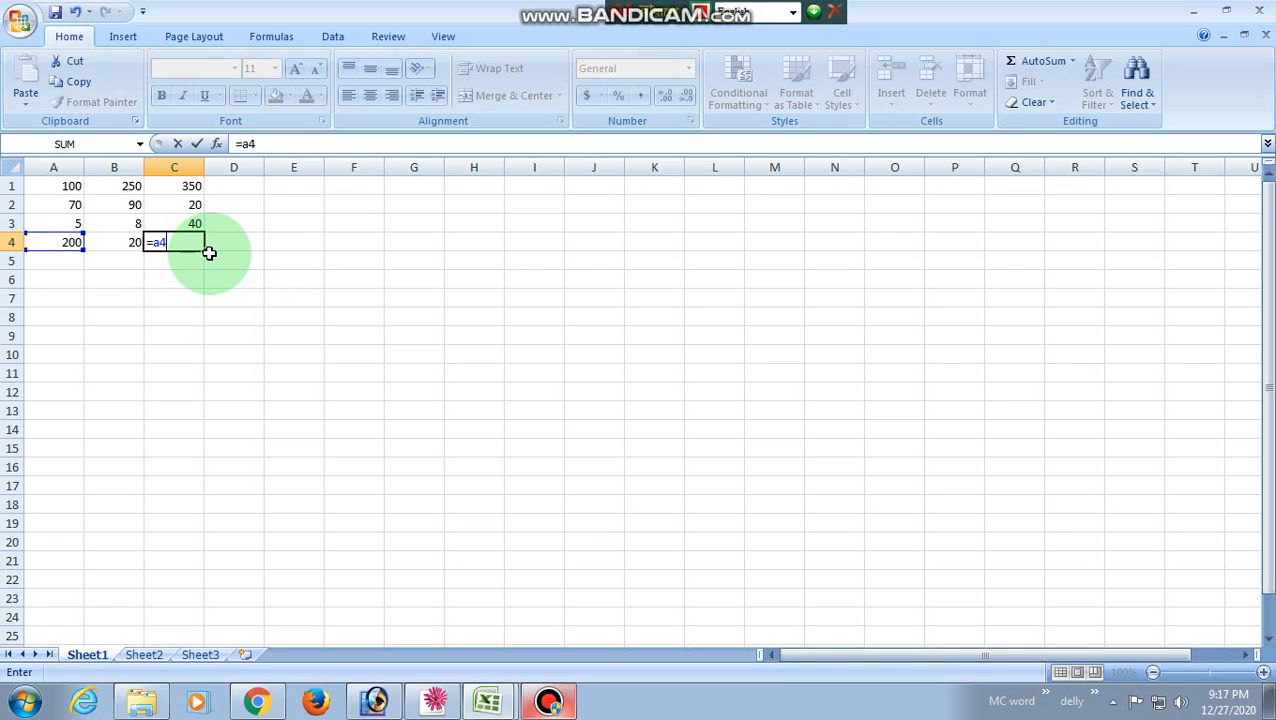
type("/")
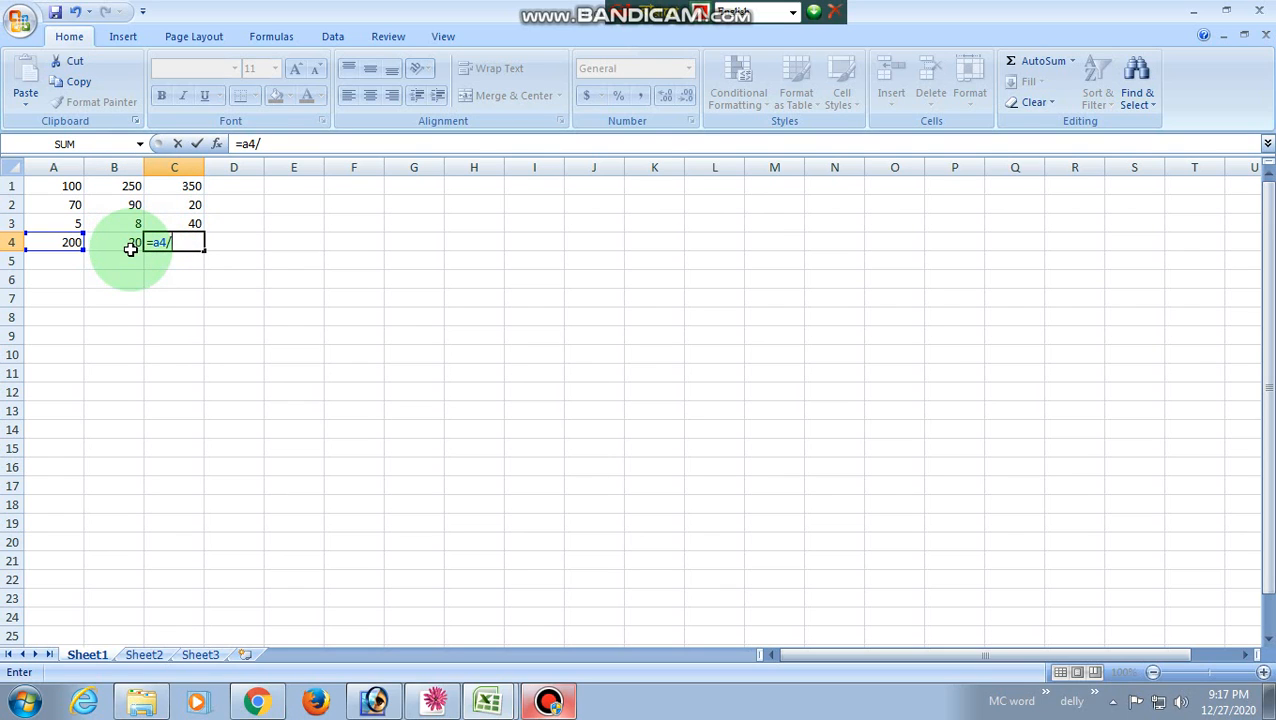
type("b4")
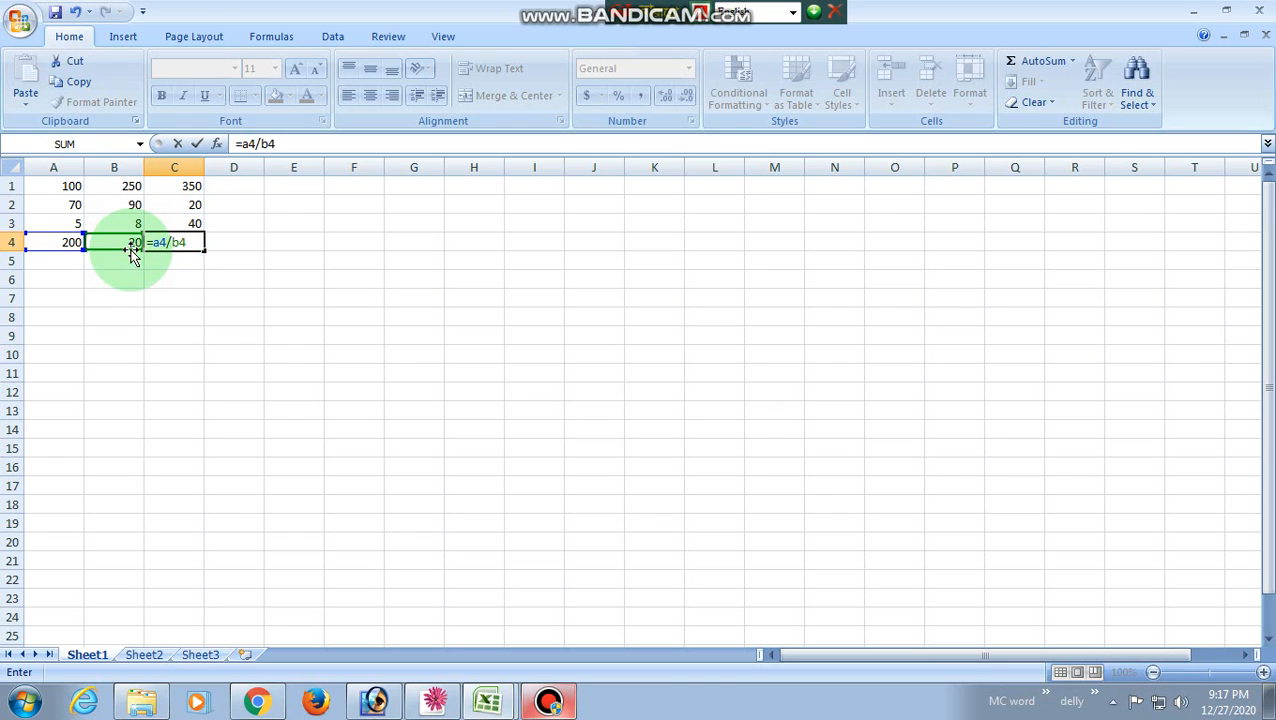
key("Return")
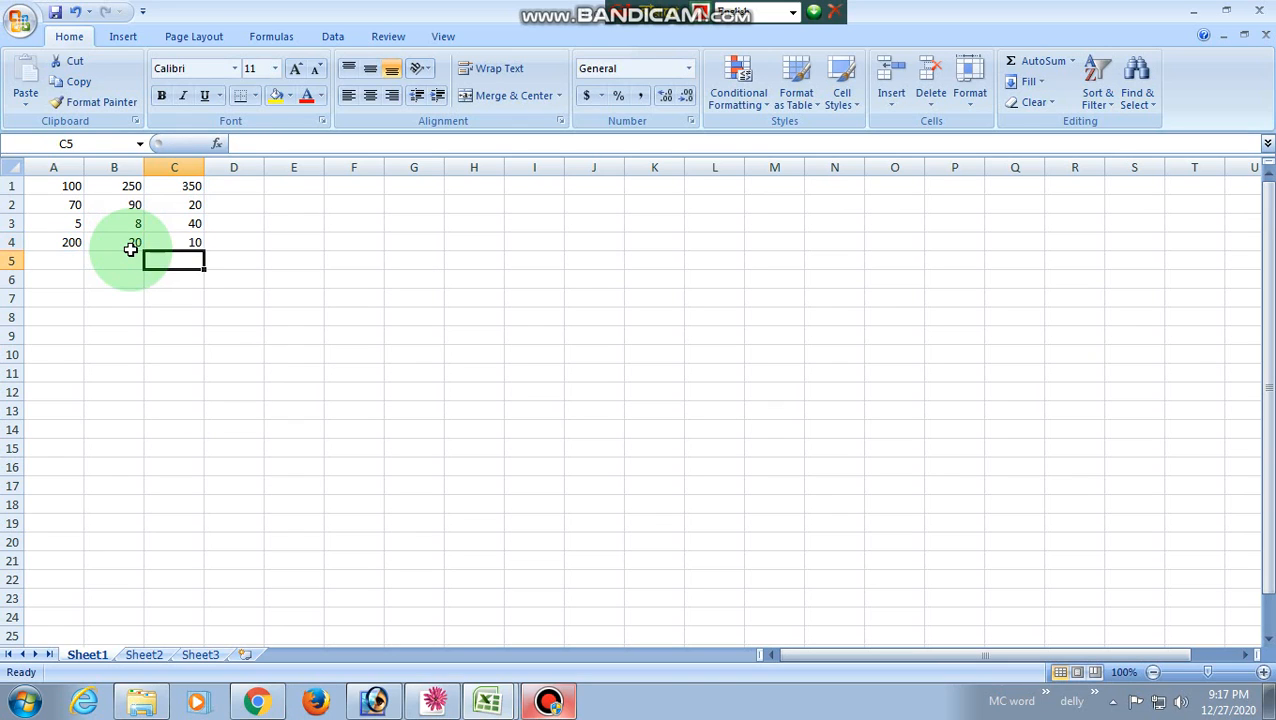
left_click(176, 291)
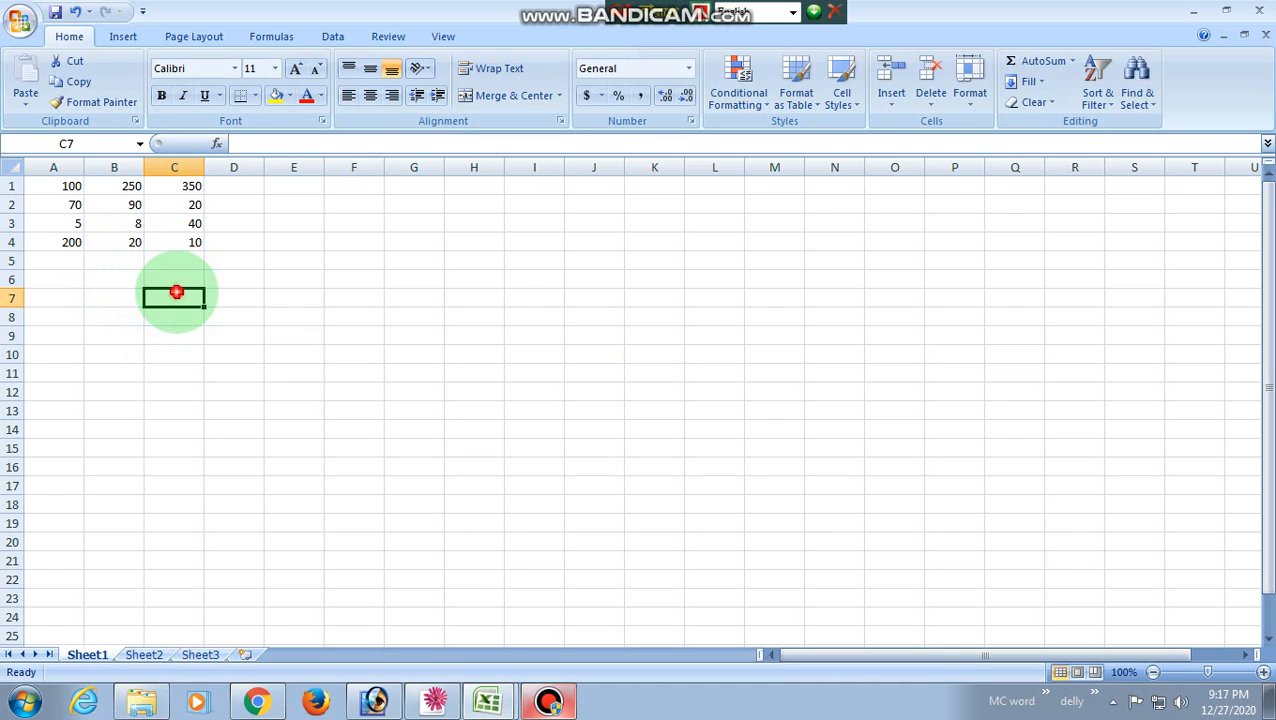
left_click(184, 264)
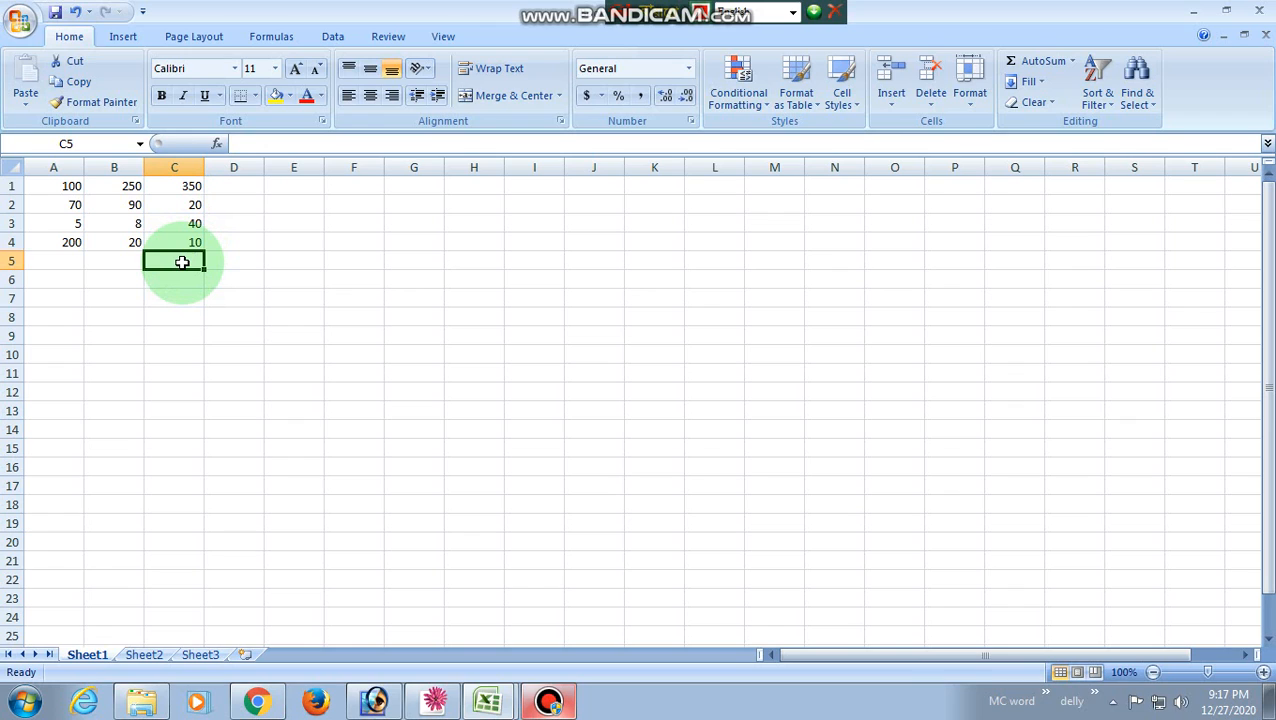
Step: Total the four results in column C by entering =sum(c1:c4) in cell C5, and reselect that cell
type("=sum")
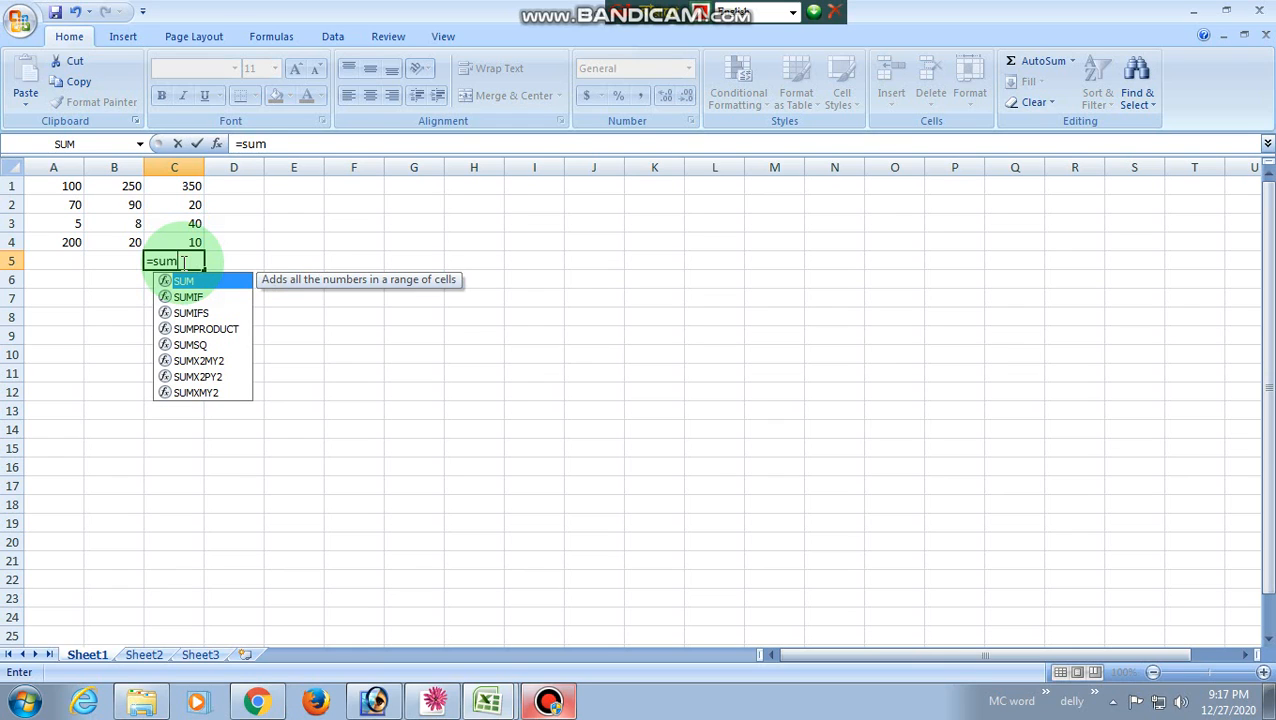
type("(")
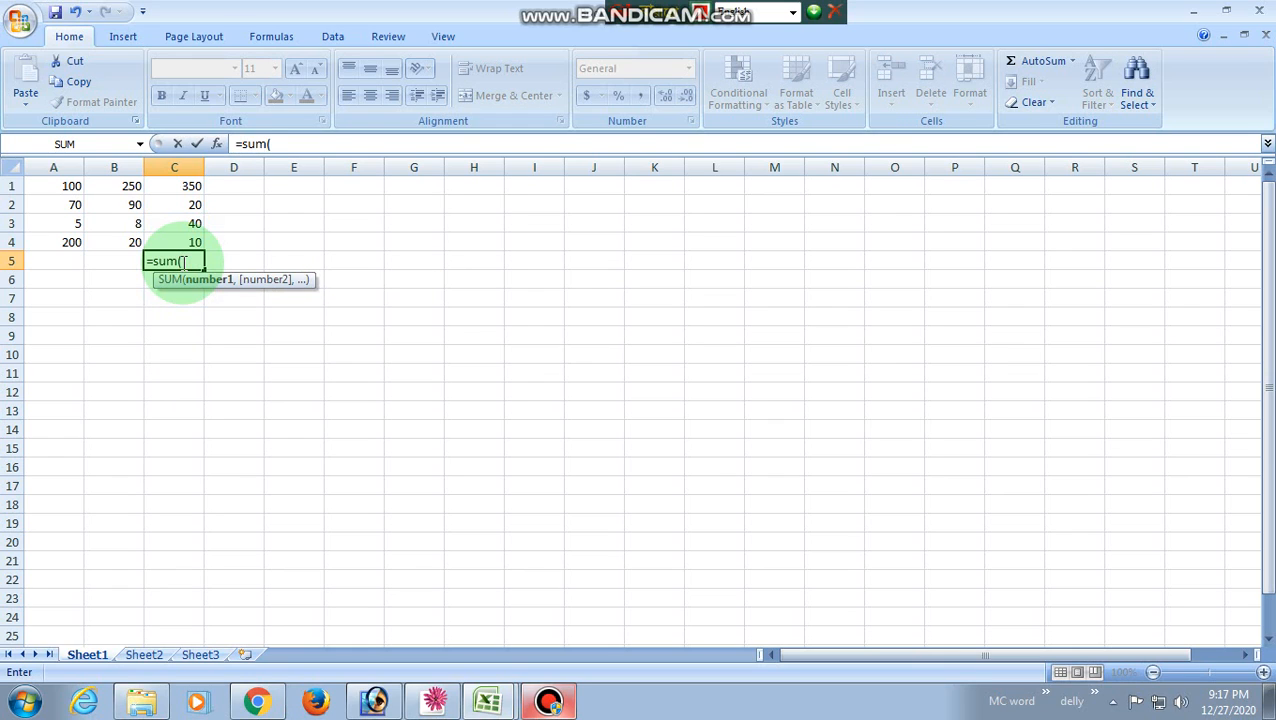
type("c")
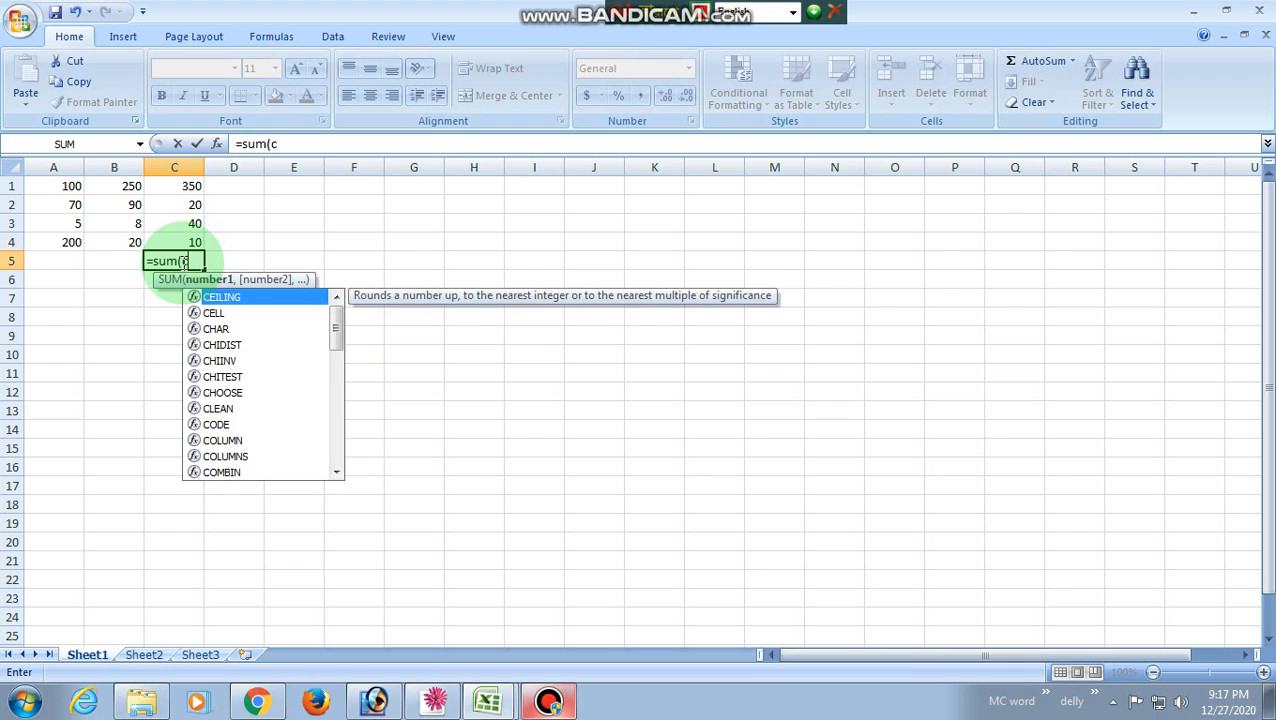
type("1:")
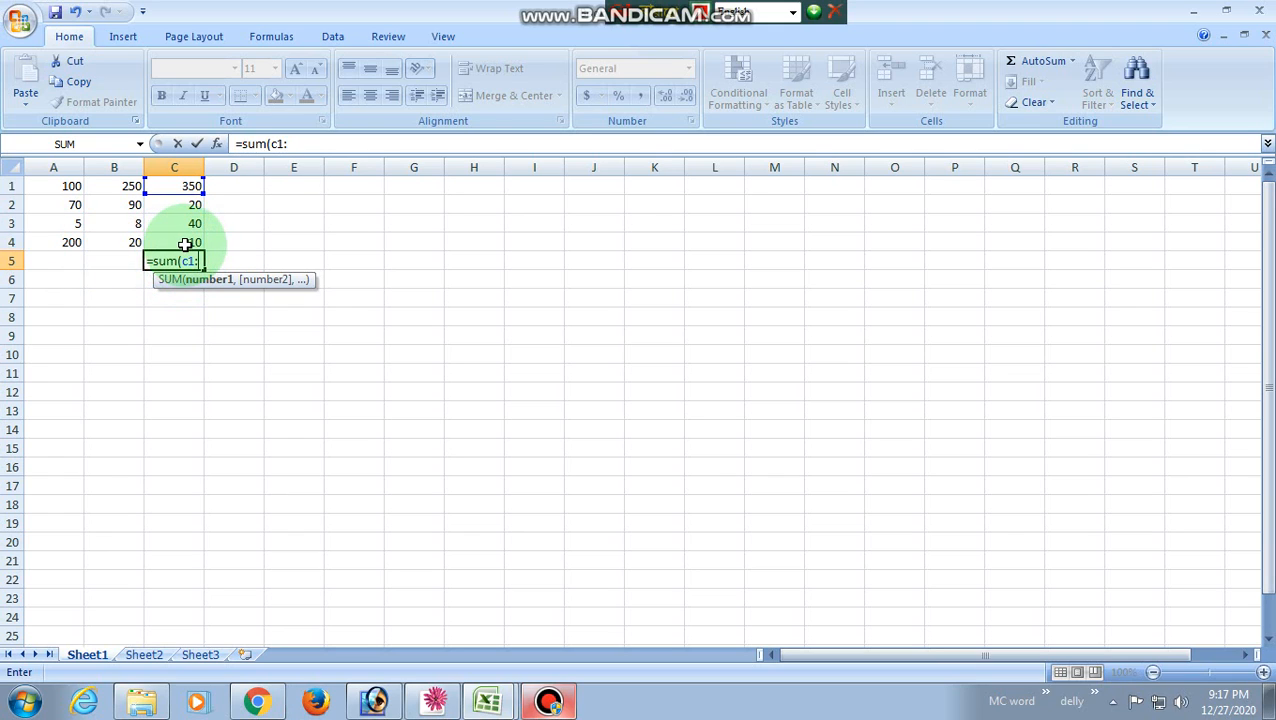
type("c4)")
key("Return")
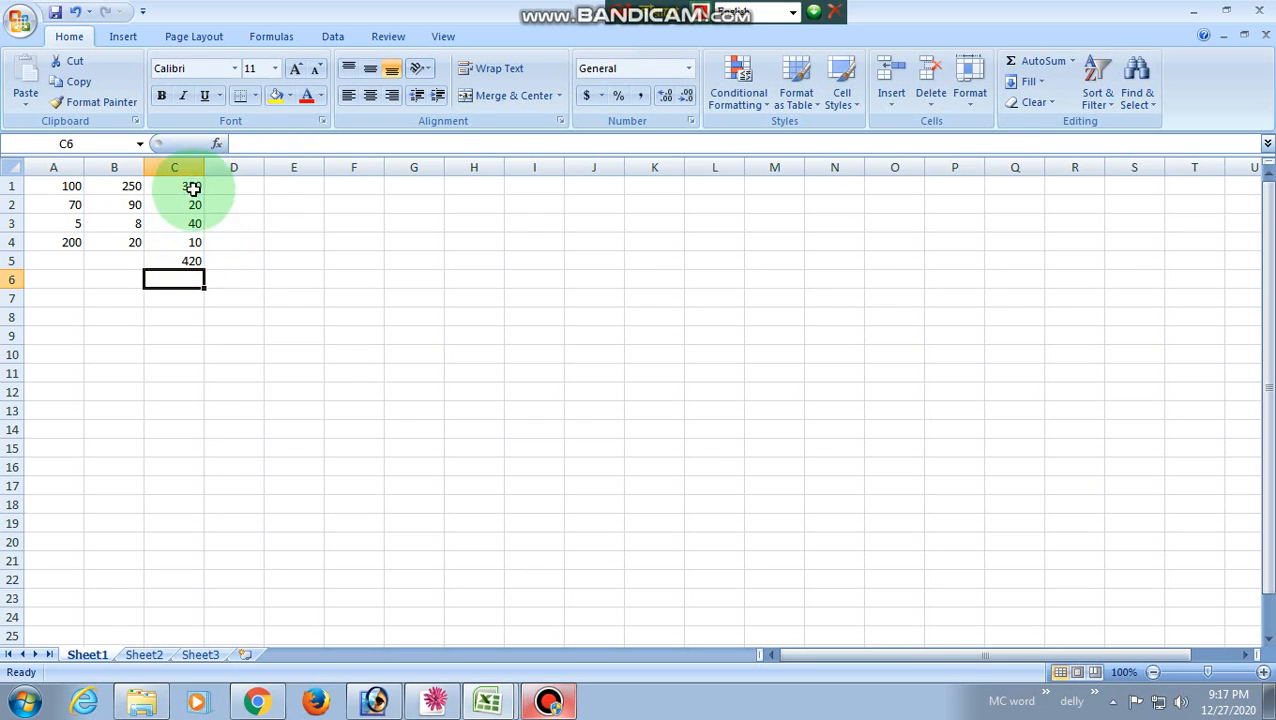
left_click(183, 261)
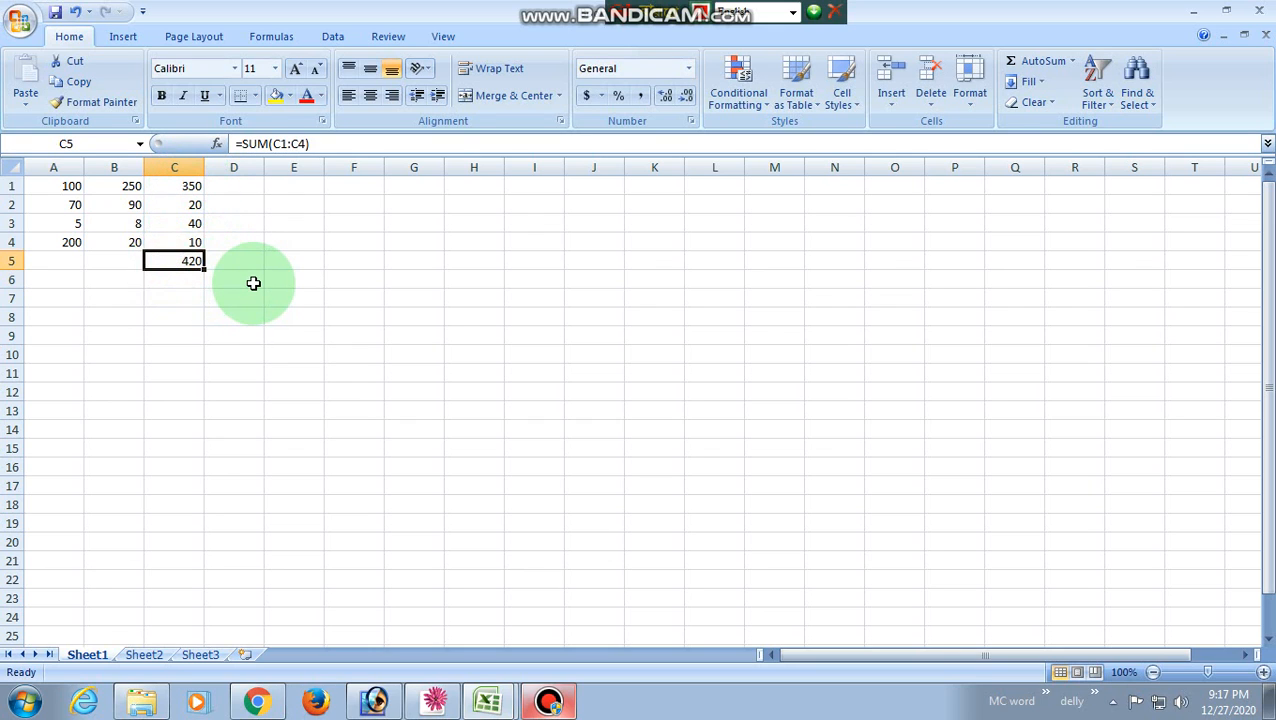